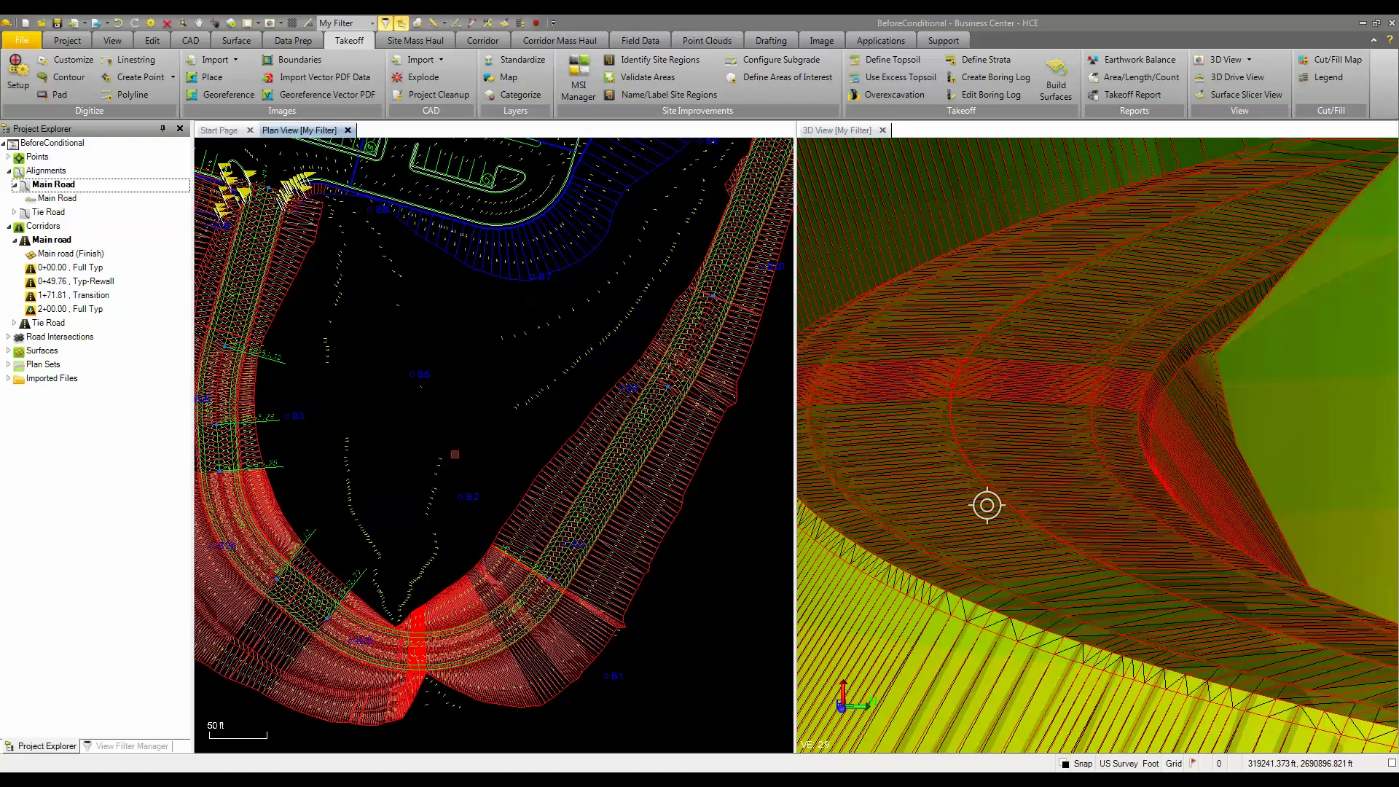
- Increase the 3D view's vertical exaggeration to VE 2.3 with the road bend centred in plan view
{"action": "scroll", "coordinate": [508, 437], "scroll_direction": "down", "scroll_amount": 5}
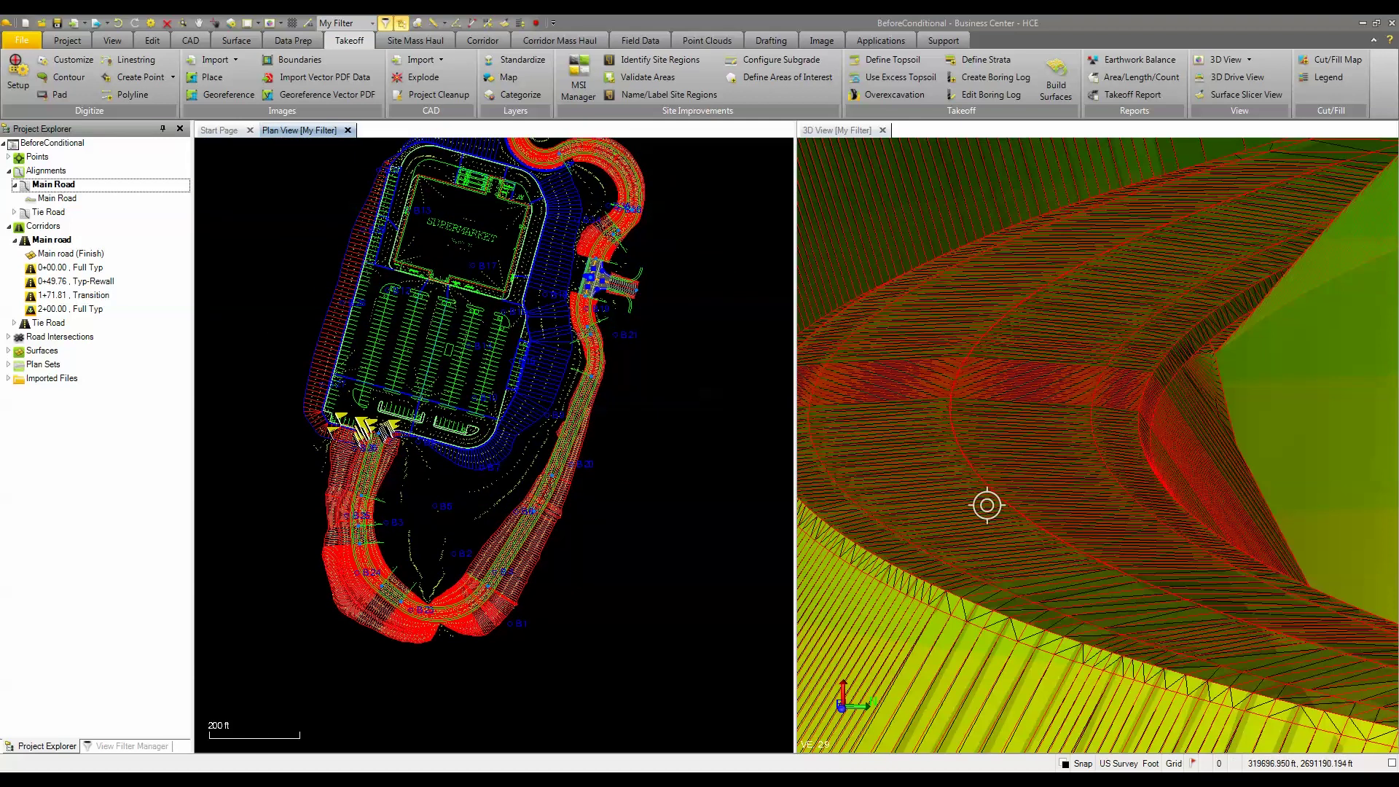
{"action": "scroll", "coordinate": [451, 636], "scroll_direction": "up", "scroll_amount": 5}
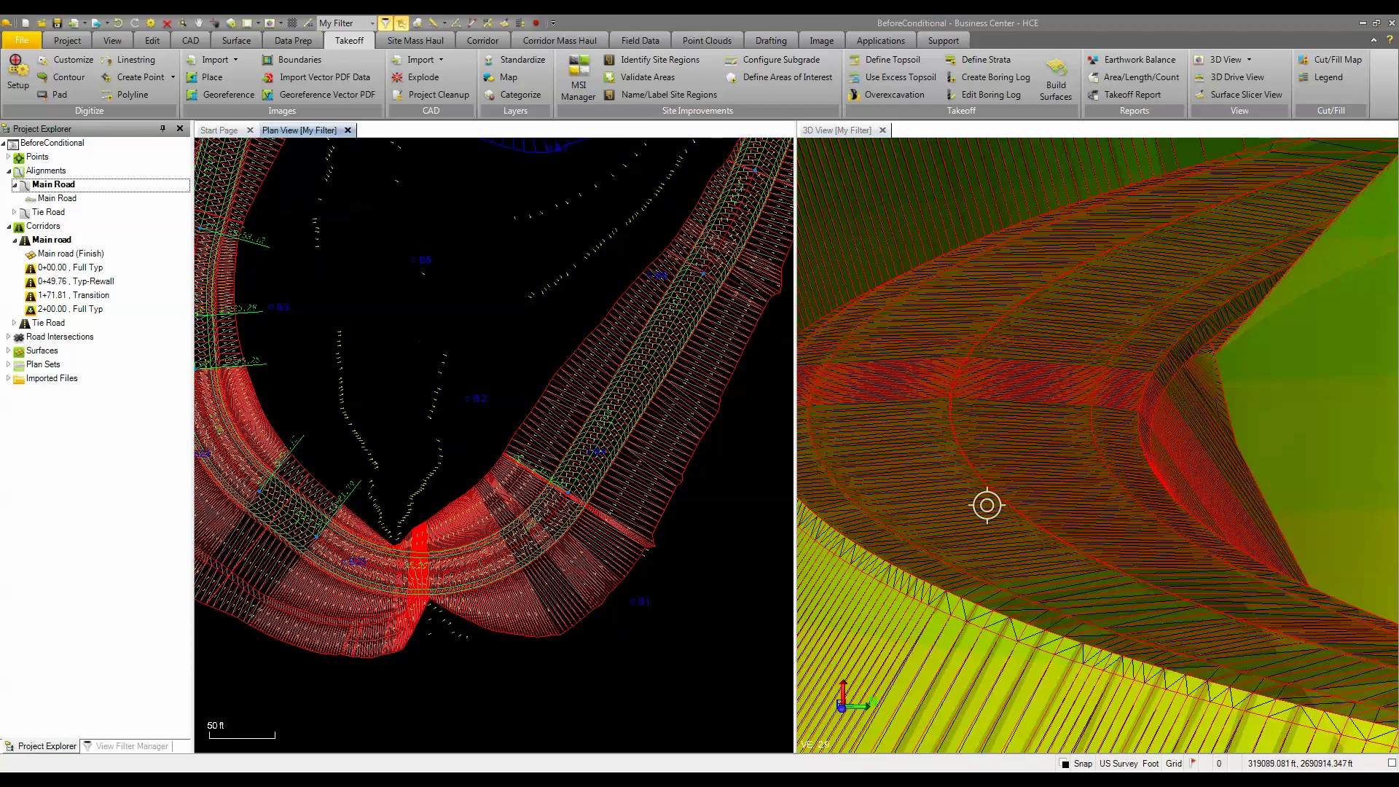
{"action": "scroll", "coordinate": [490, 552], "scroll_direction": "up", "scroll_amount": 2}
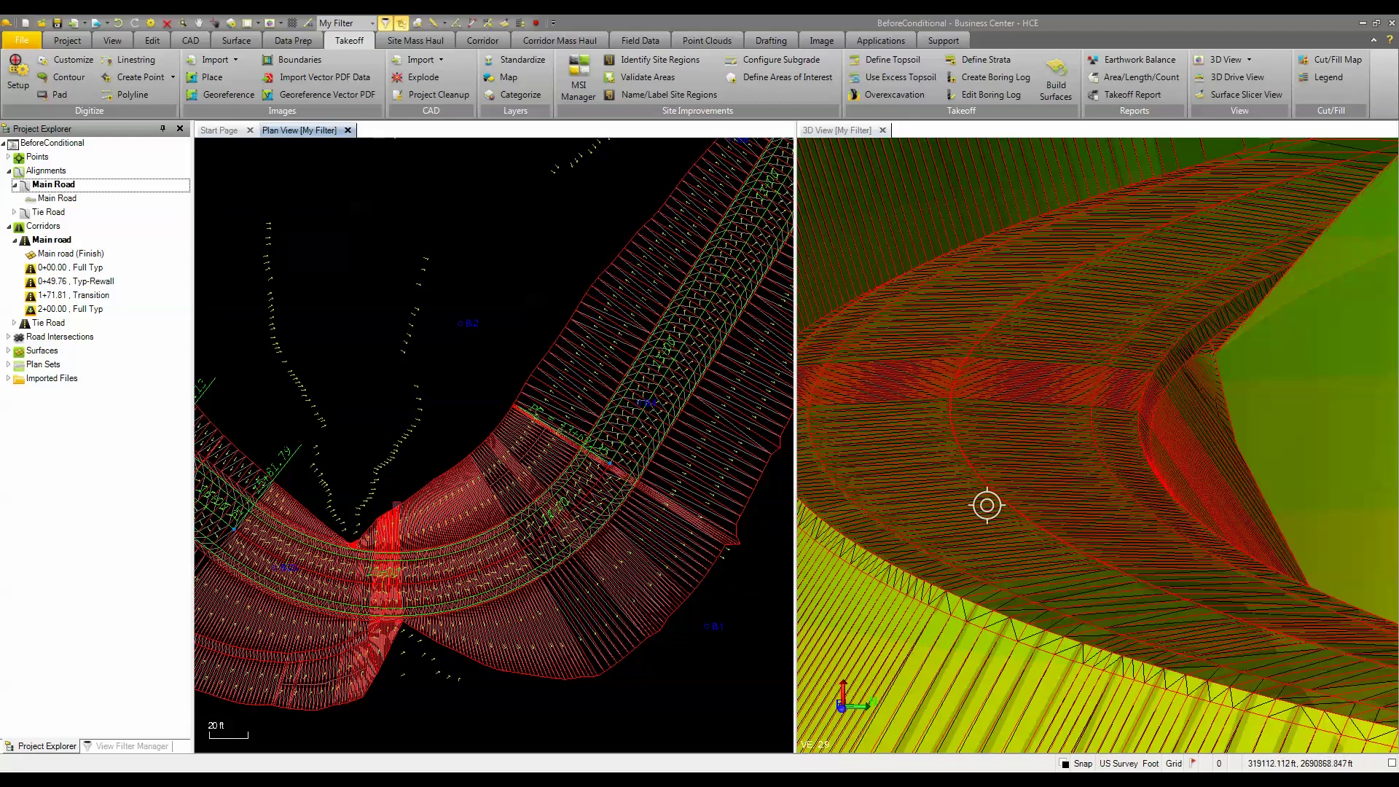
{"action": "middle_click_drag", "start_coordinate": [368, 421], "coordinate": [523, 399]}
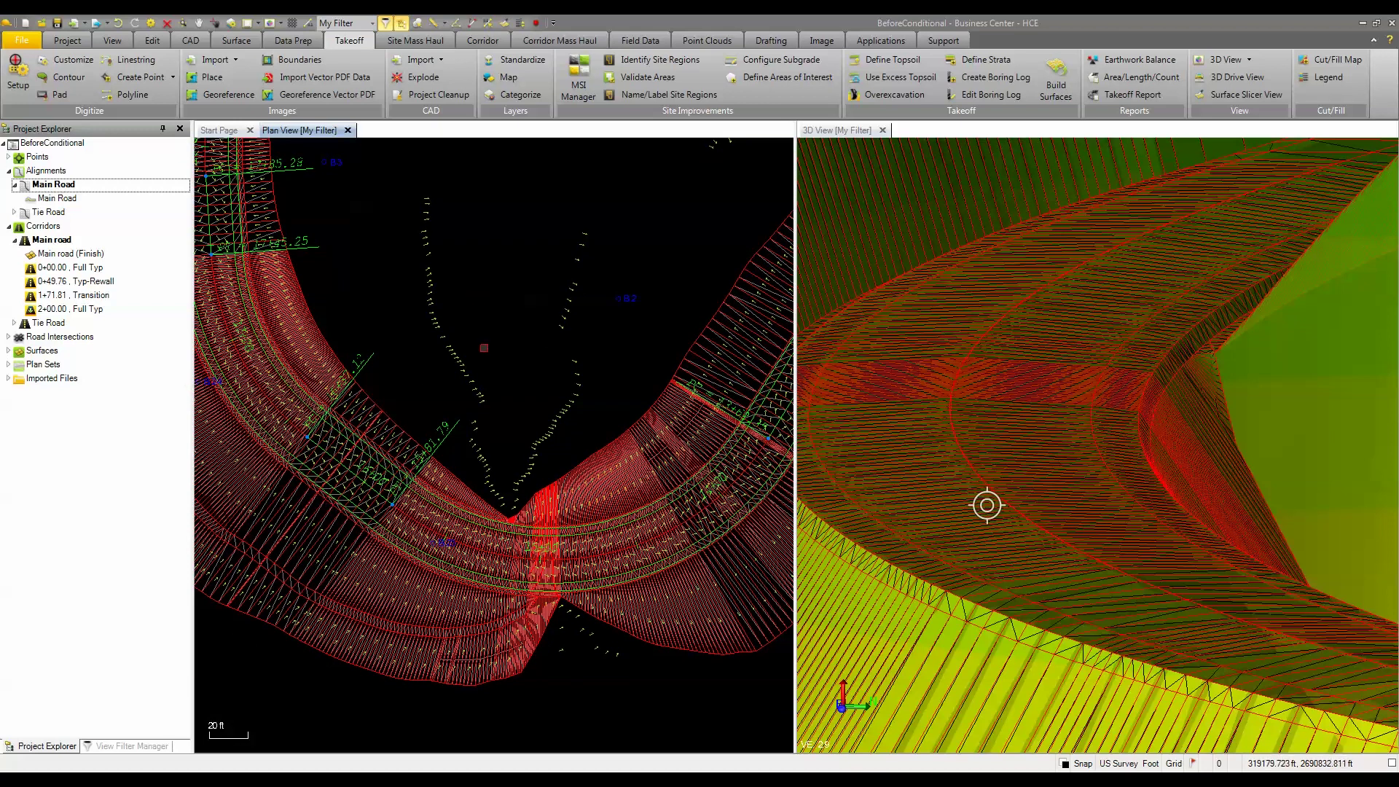
{"action": "scroll", "coordinate": [482, 455], "scroll_direction": "down", "scroll_amount": 3}
{"action": "left_click_drag", "start_coordinate": [1093, 466], "coordinate": [1017, 540]}
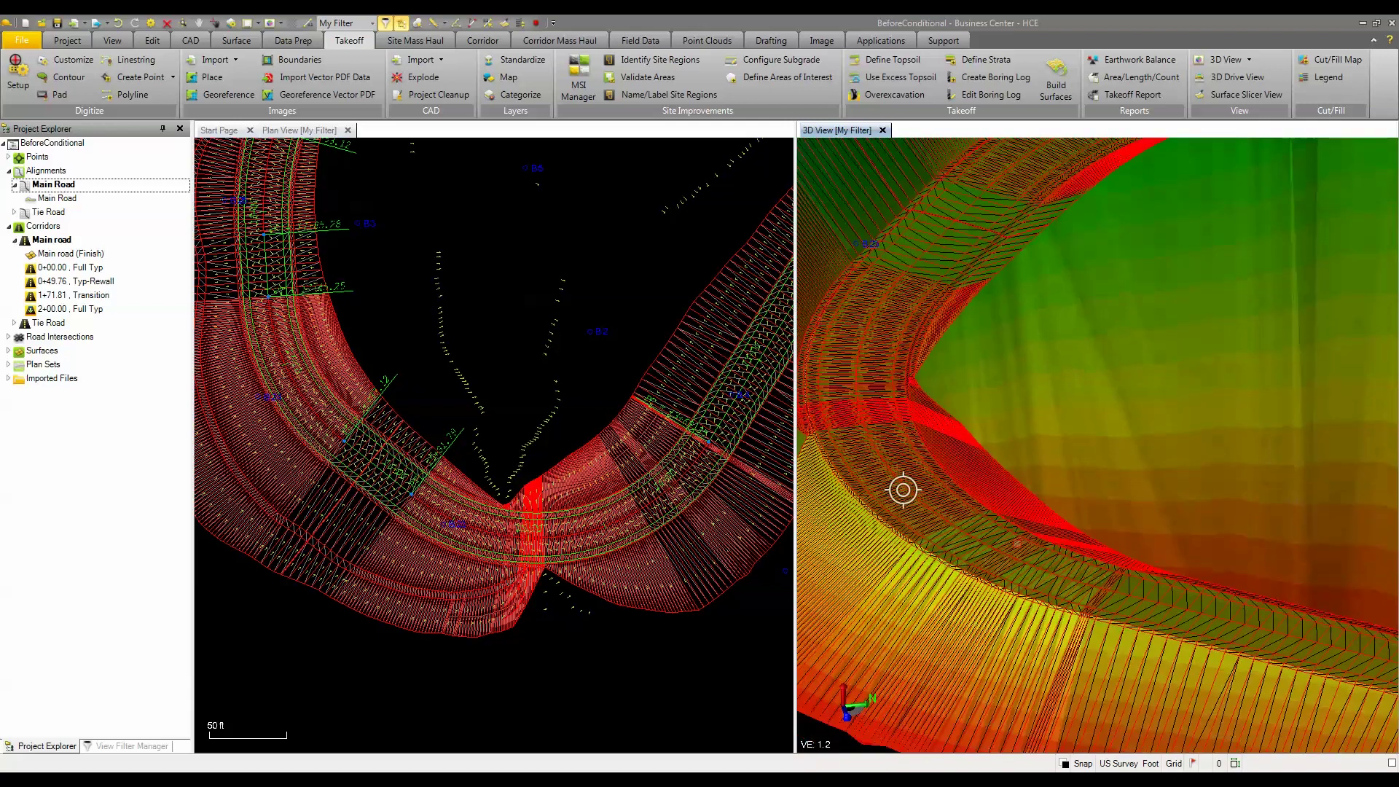
{"action": "scroll", "coordinate": [902, 489], "scroll_direction": "up", "scroll_amount": 3, "text": "ctrl"}
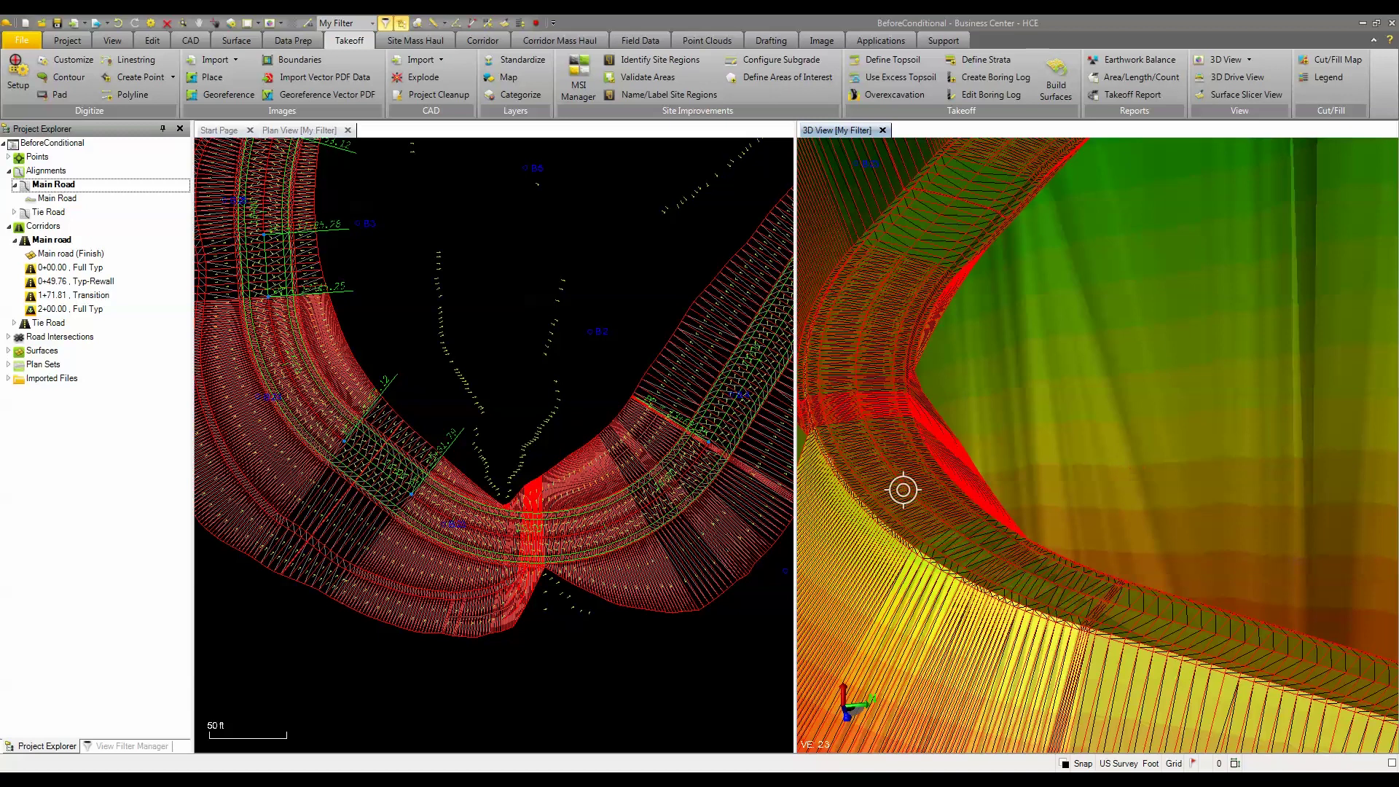
{"action": "scroll", "coordinate": [536, 514], "scroll_direction": "up", "scroll_amount": 4}
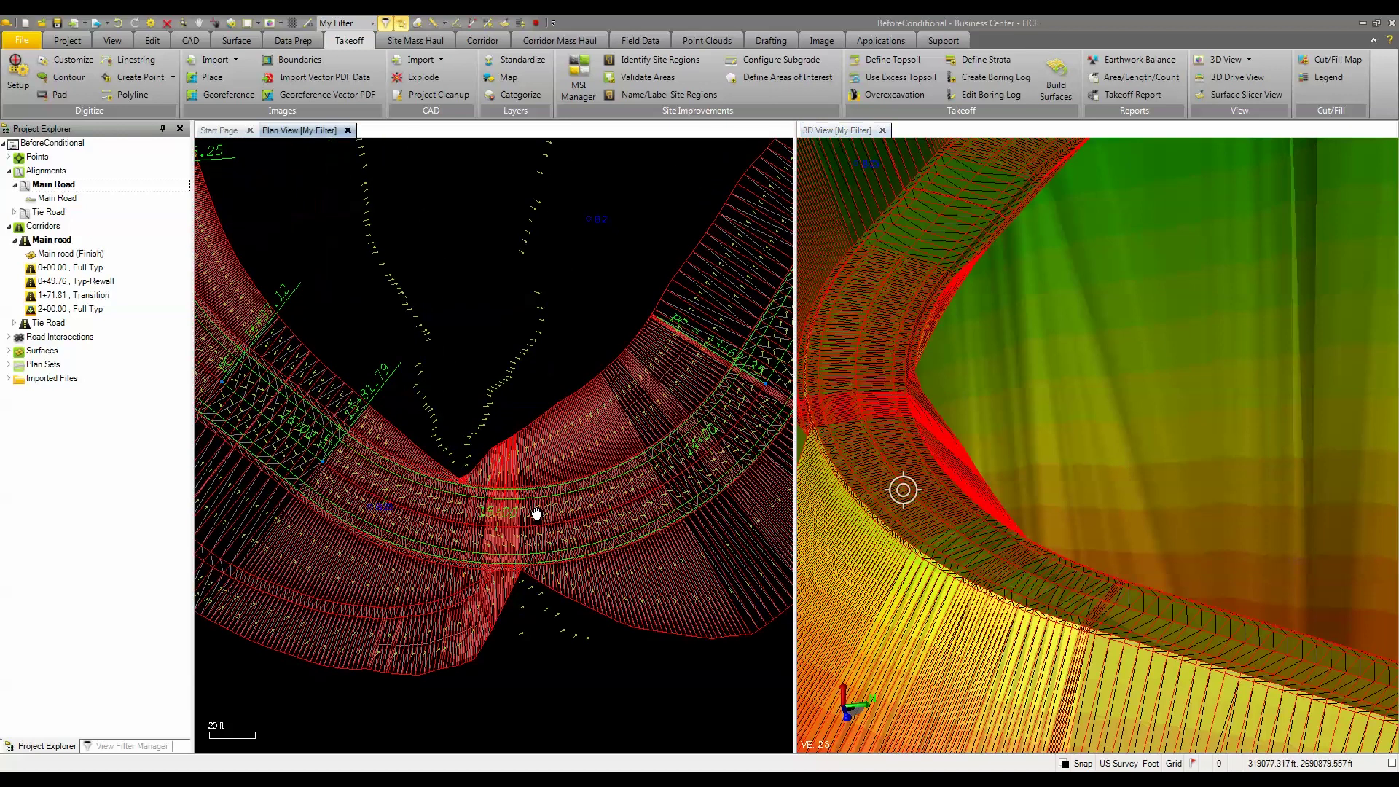
{"action": "scroll", "coordinate": [1093, 445], "scroll_direction": "up", "scroll_amount": 3}
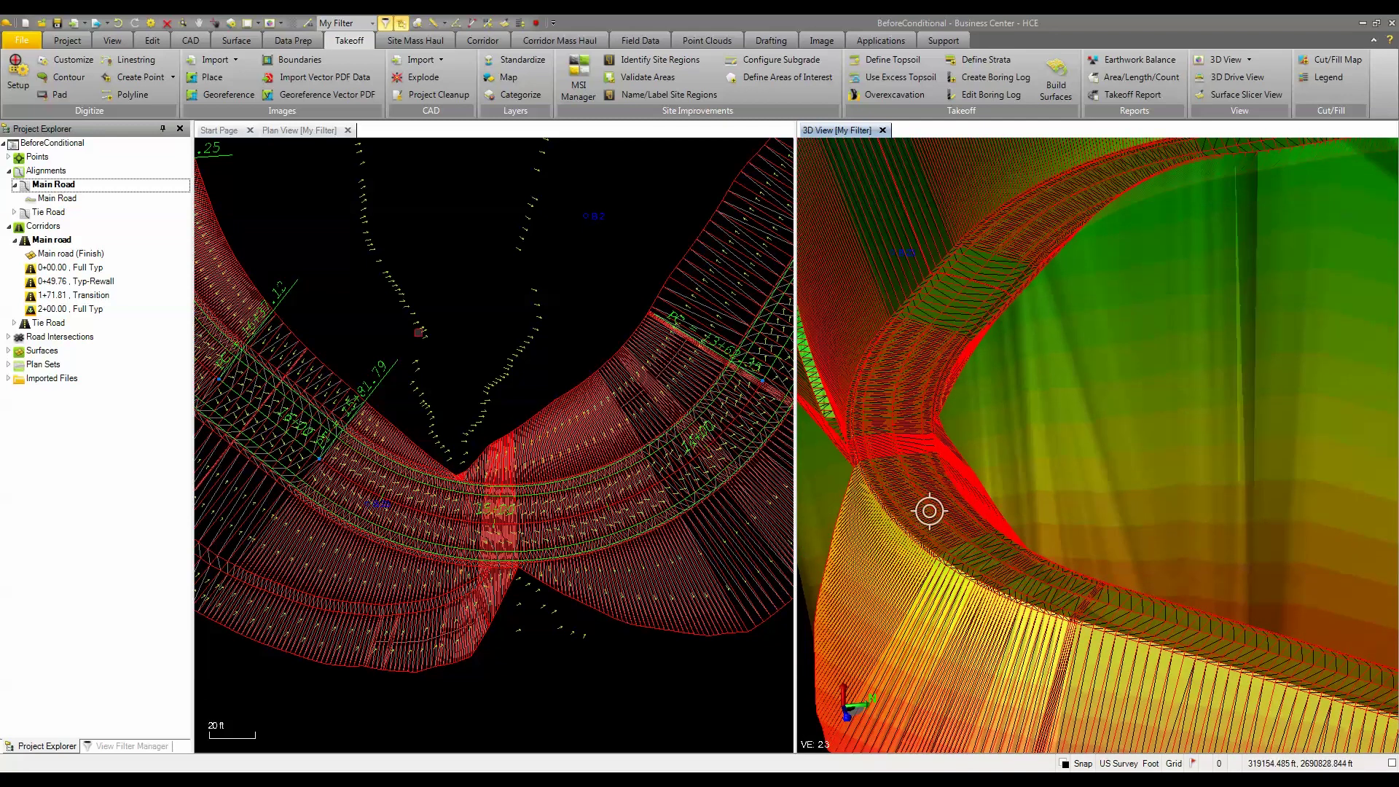
{"action": "left_click", "coordinate": [467, 328]}
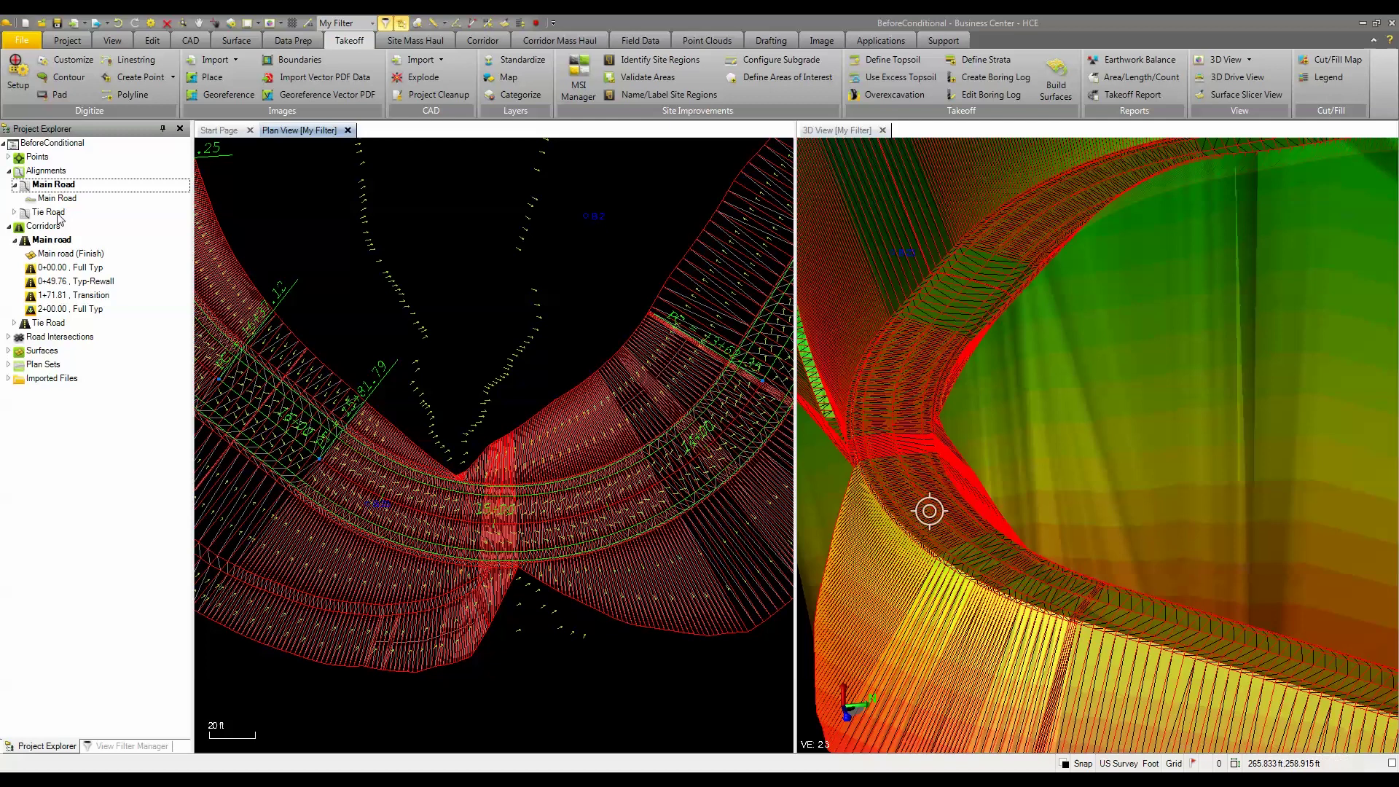
- Open the Main Road alignment's superelevation settings for editing
{"action": "right_click", "coordinate": [48, 188]}
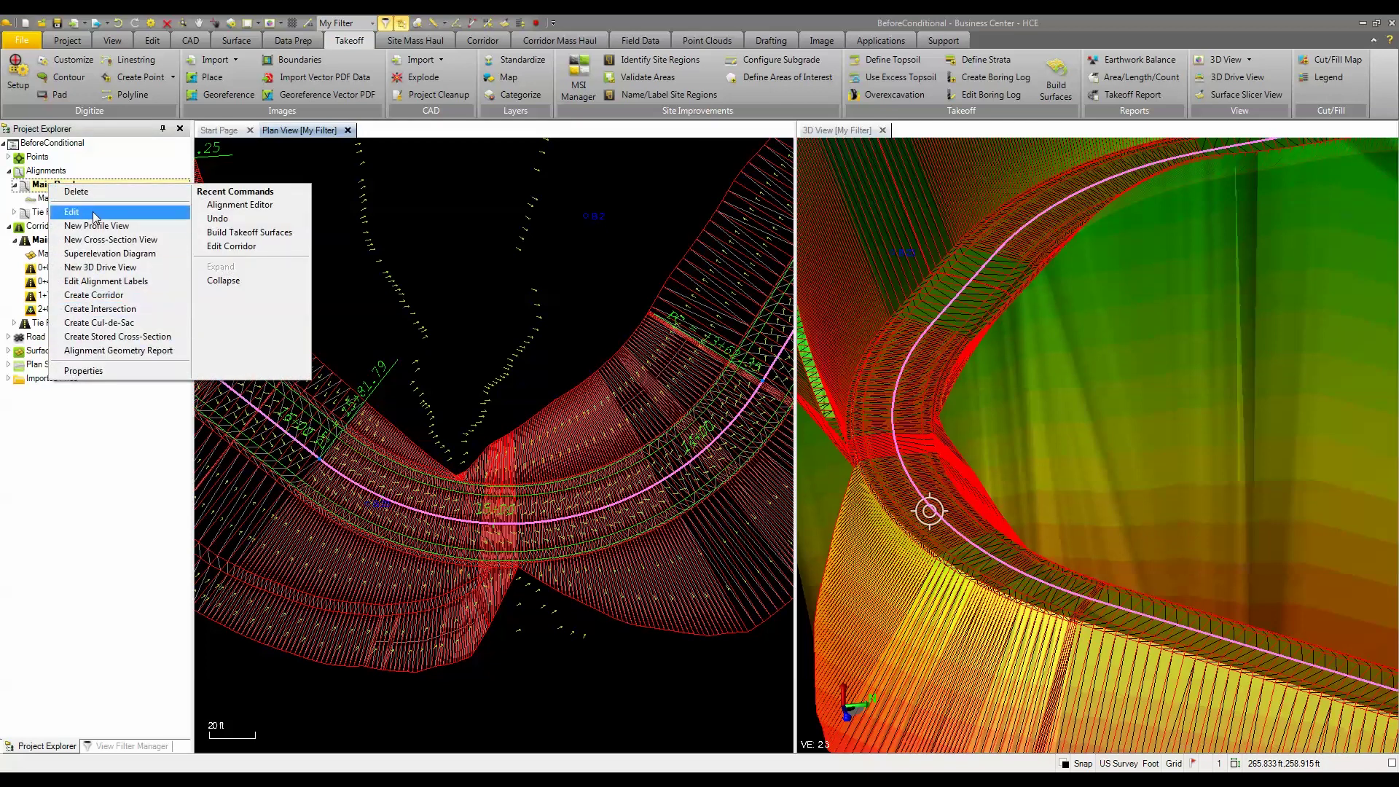
{"action": "left_click", "coordinate": [95, 214]}
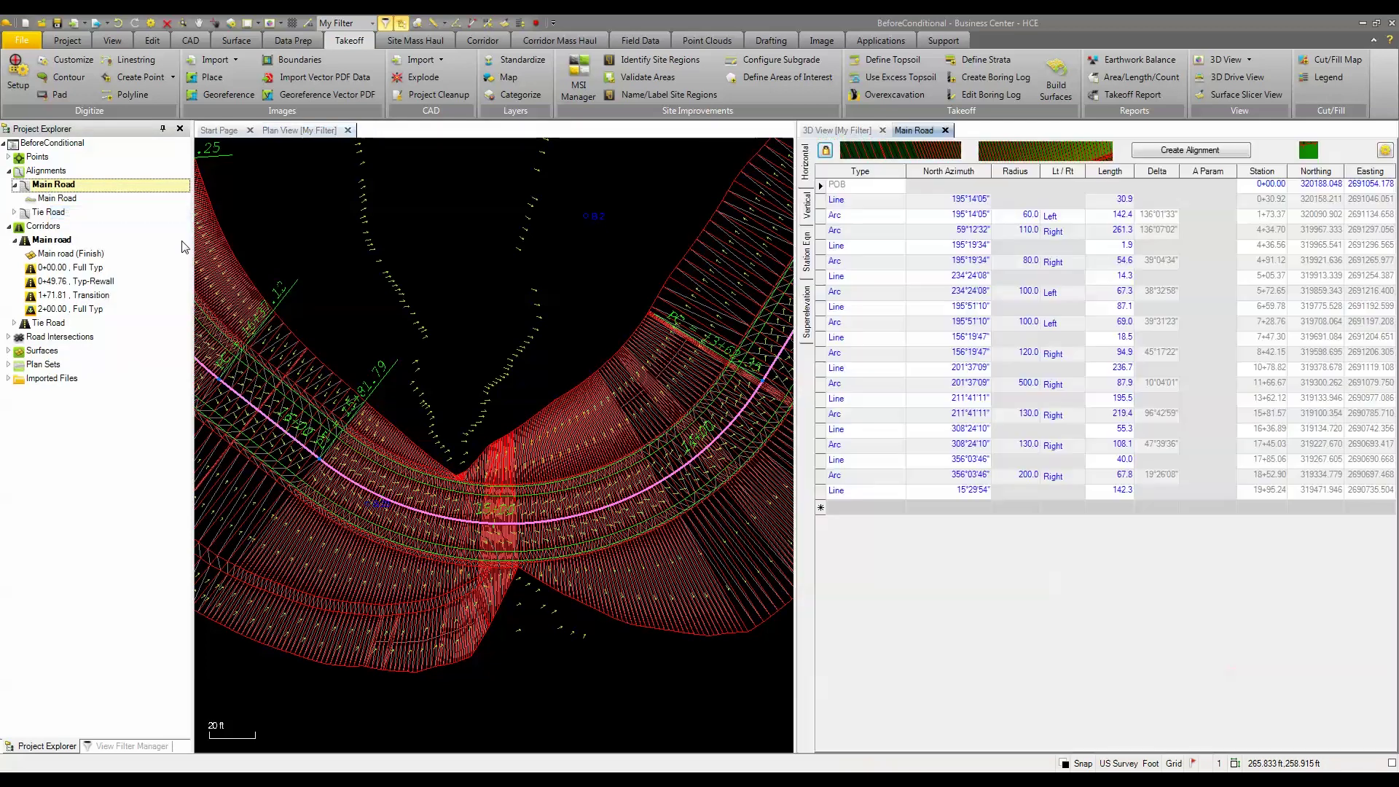
{"action": "left_click", "coordinate": [806, 312]}
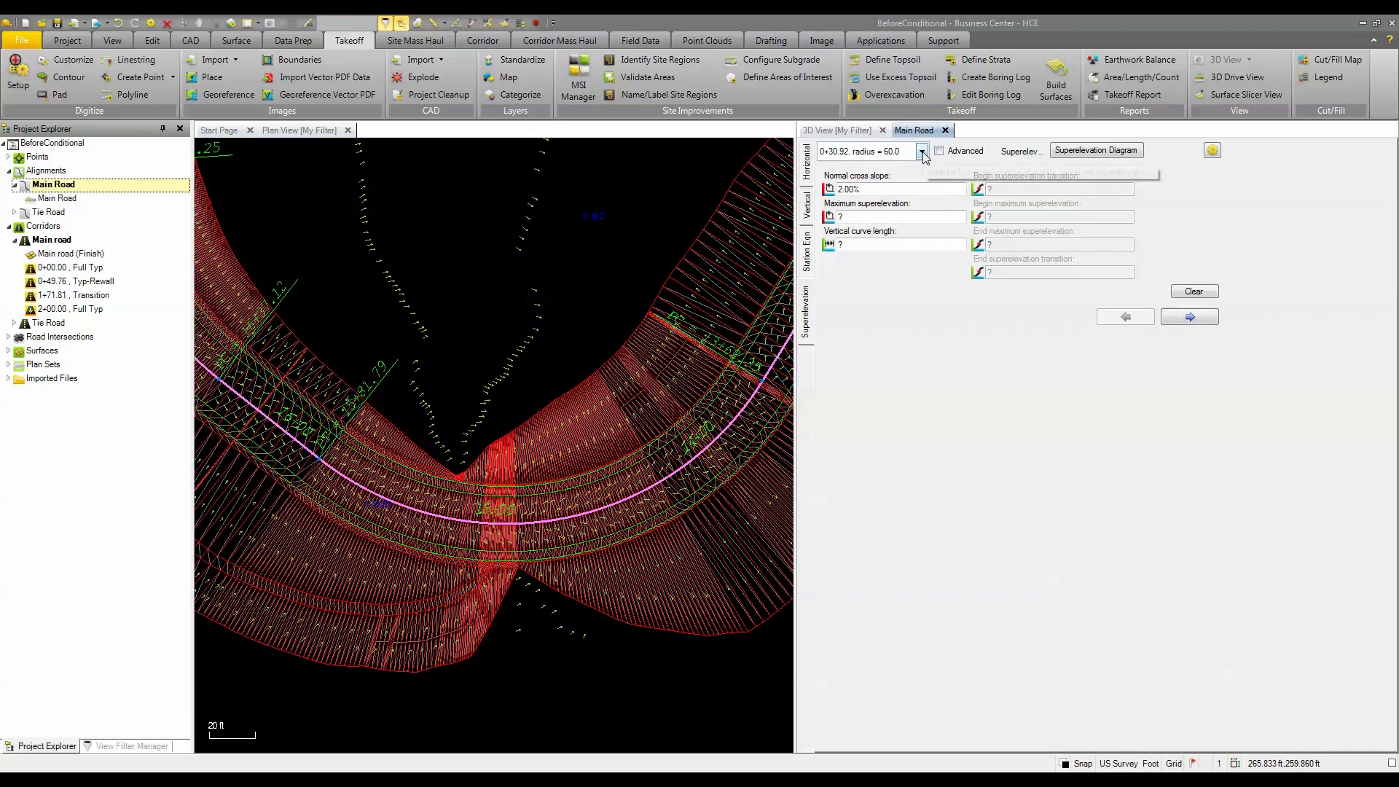
- Step through the curves to the one at 13+62.12 with radius 130.0
{"action": "left_click", "coordinate": [1183, 318]}
{"action": "left_click", "coordinate": [1192, 320]}
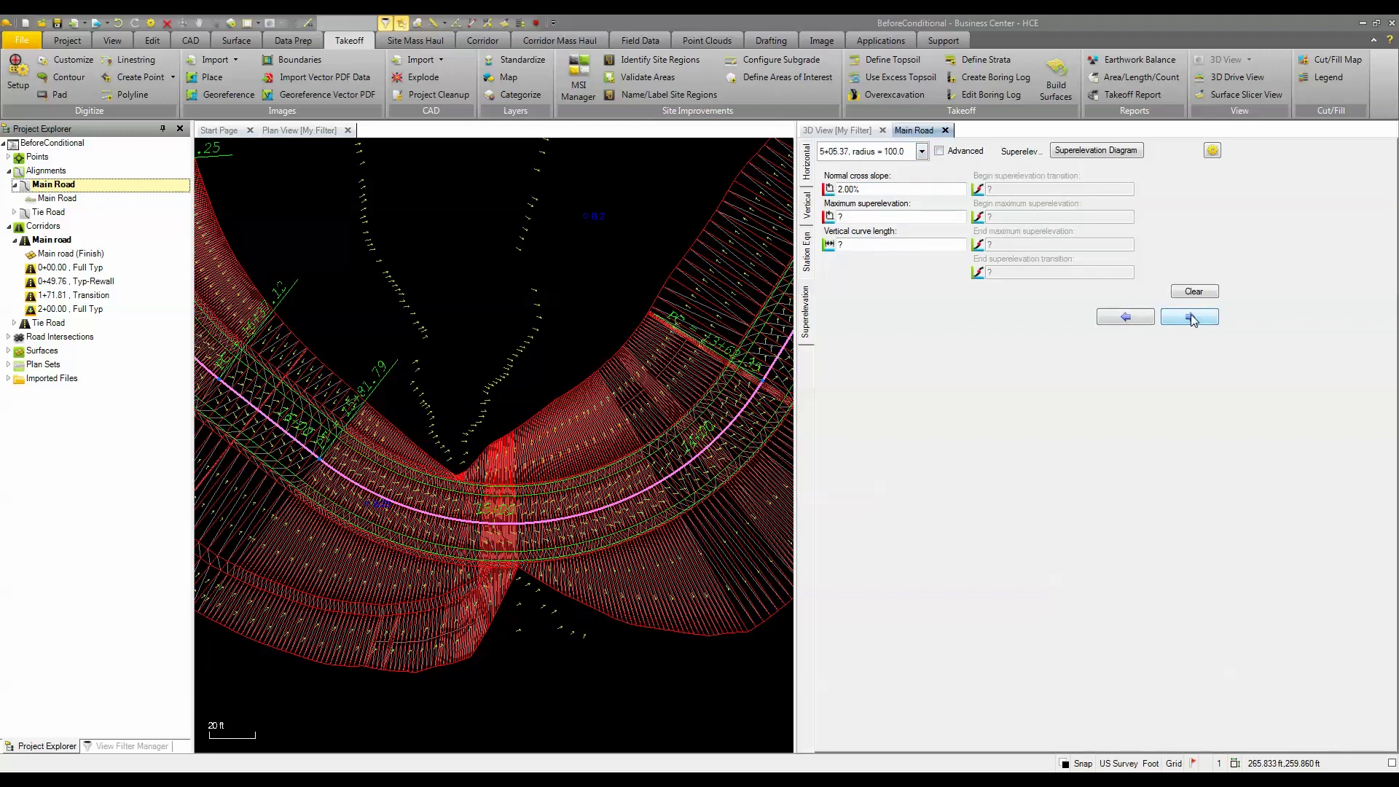
{"action": "left_click", "coordinate": [1192, 320]}
{"action": "left_click", "coordinate": [1192, 320]}
{"action": "left_click", "coordinate": [1192, 320]}
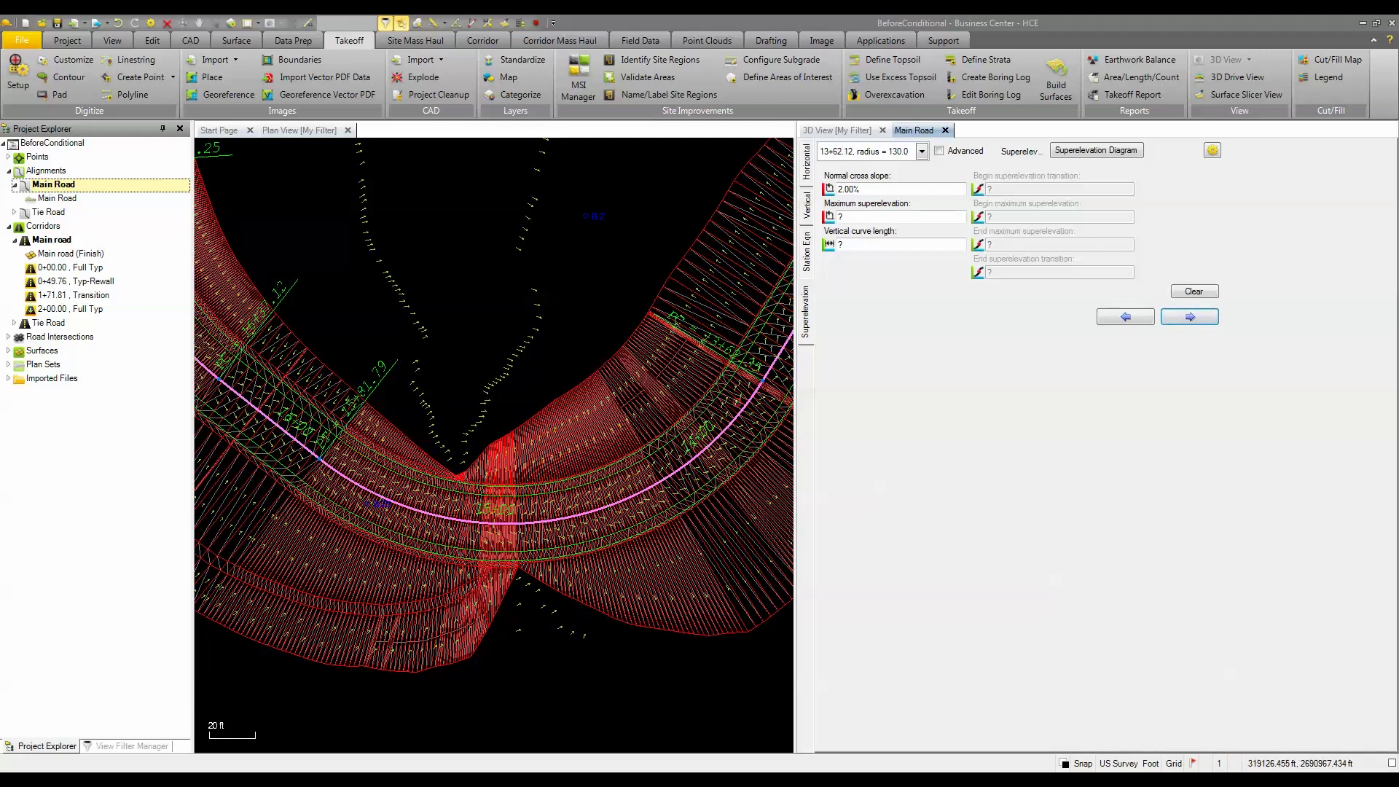
- Set the 130.0-radius curve's maximum superelevation to 4.00%
{"action": "left_click", "coordinate": [871, 221]}
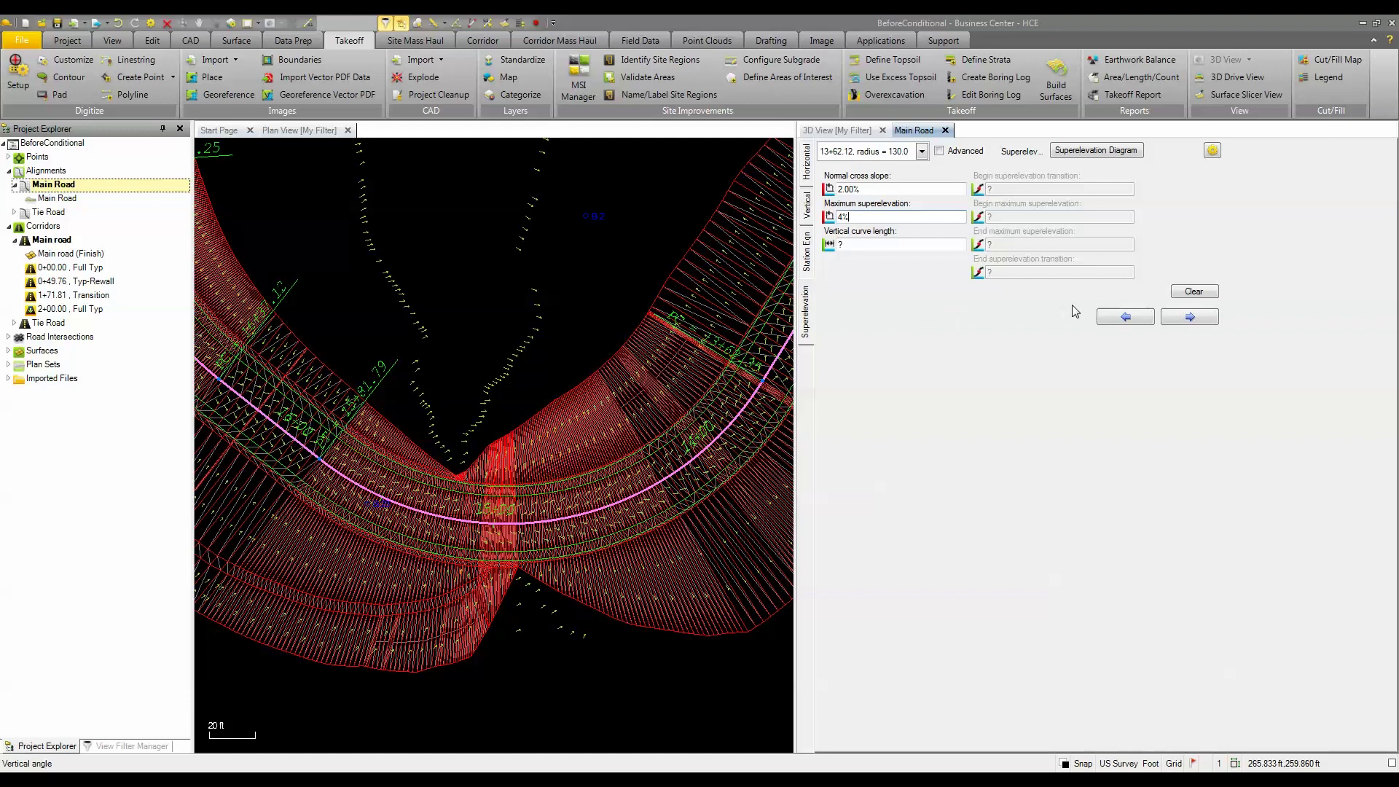
{"action": "key", "text": "Return"}
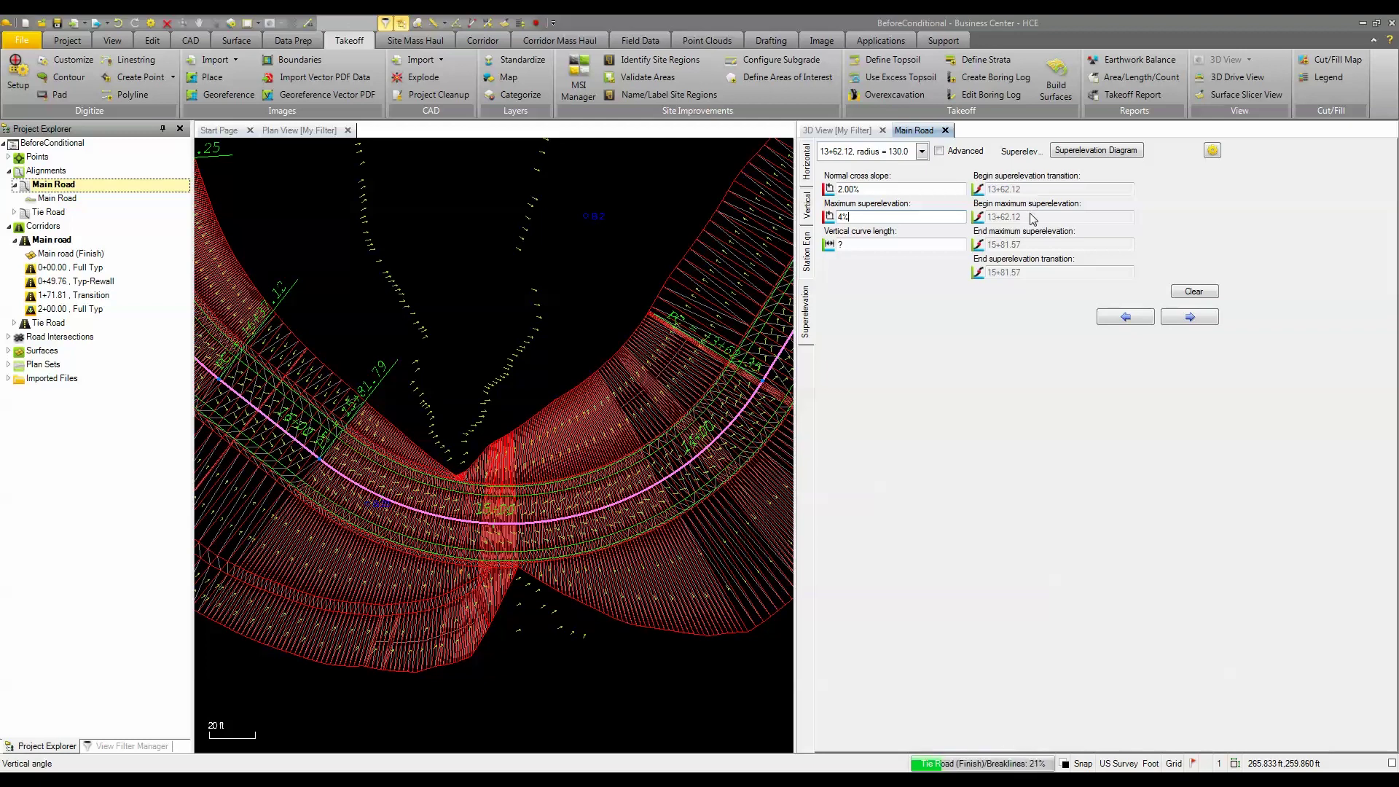
{"action": "key", "text": "Tab"}
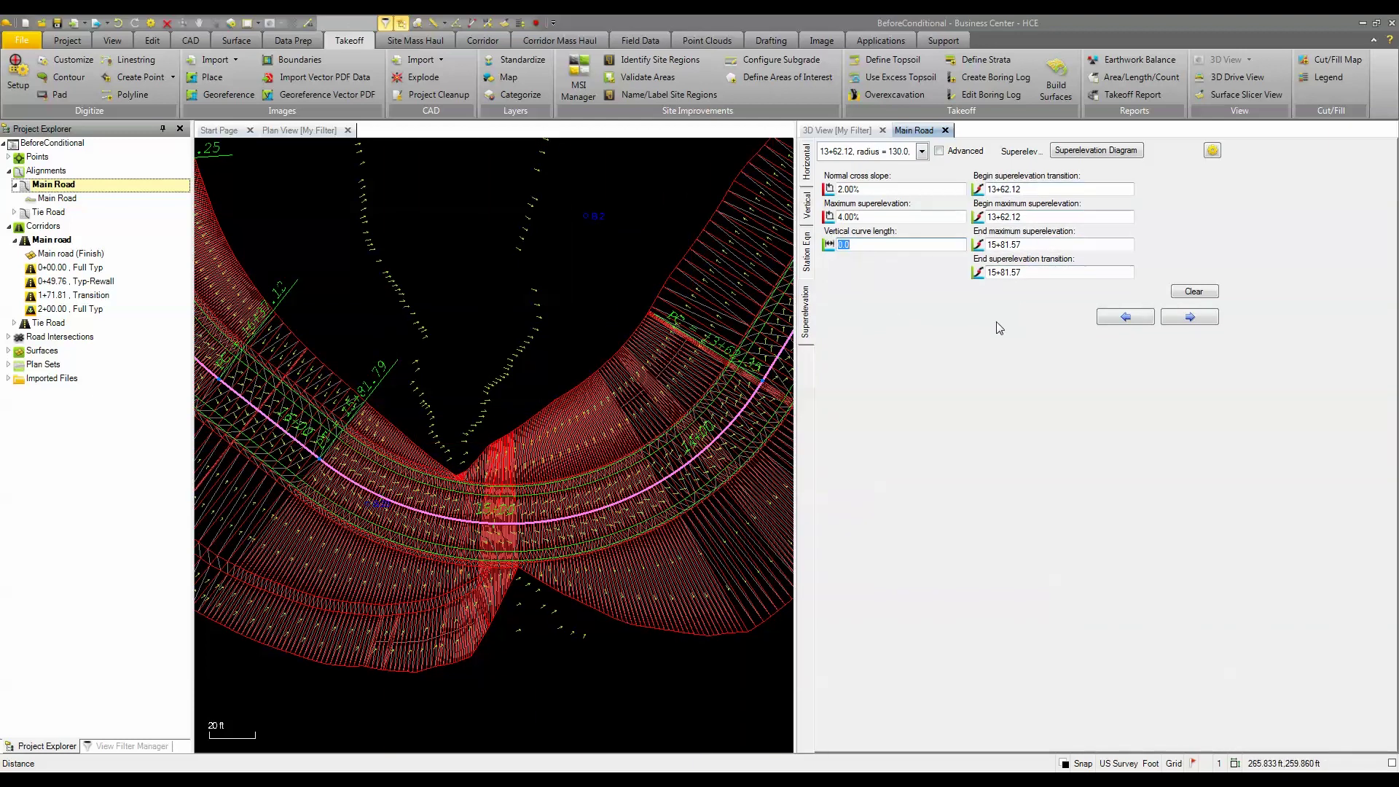
- Set the superelevation transition to begin at 12+99.58 and end at 16+17.91
{"action": "mouse_move", "coordinate": [601, 415]}
{"action": "middle_mouse_down"}
{"action": "mouse_move", "coordinate": [518, 483]}
{"action": "mouse_move", "coordinate": [556, 474]}
{"action": "middle_mouse_up"}
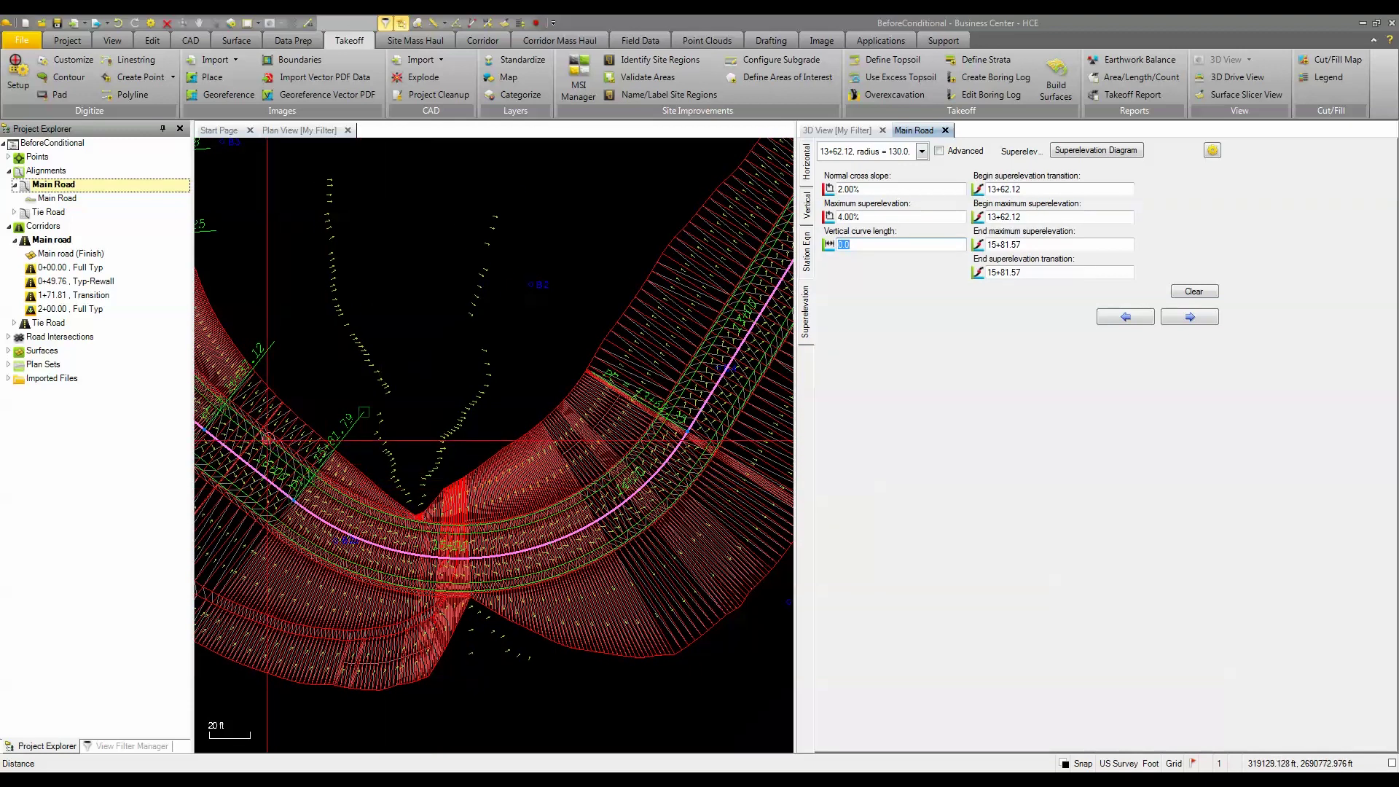
{"action": "key", "text": "Tab"}
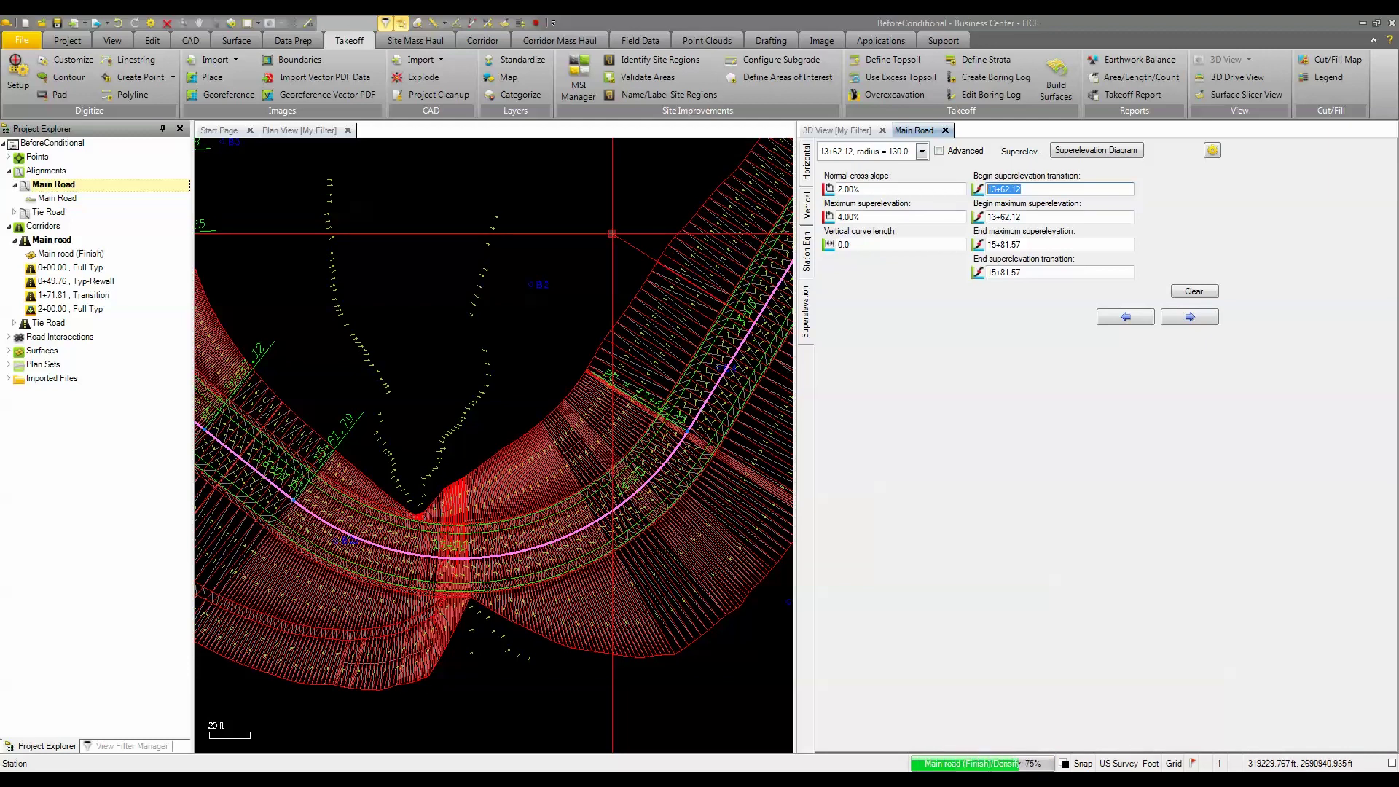
{"action": "left_click", "coordinate": [678, 459]}
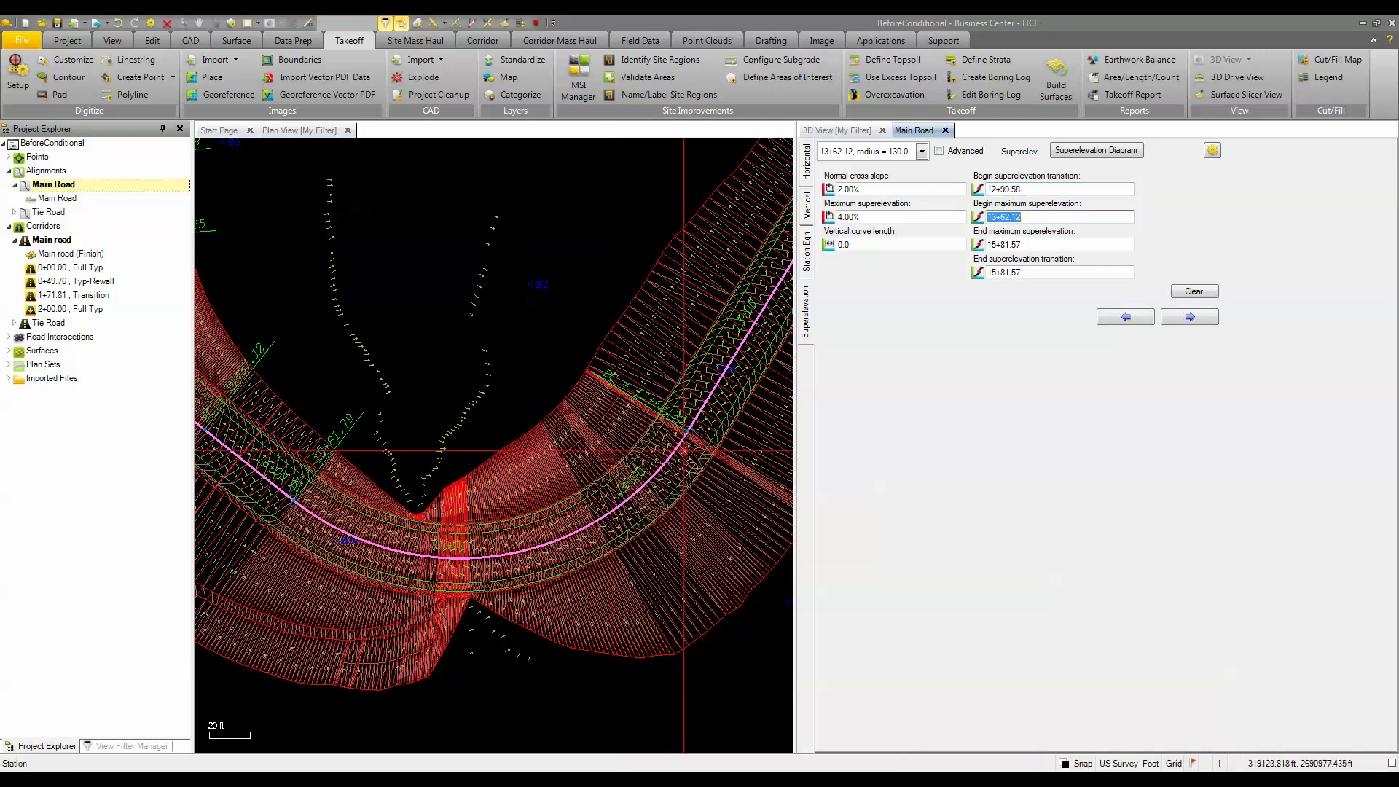
{"action": "left_click", "coordinate": [1036, 276]}
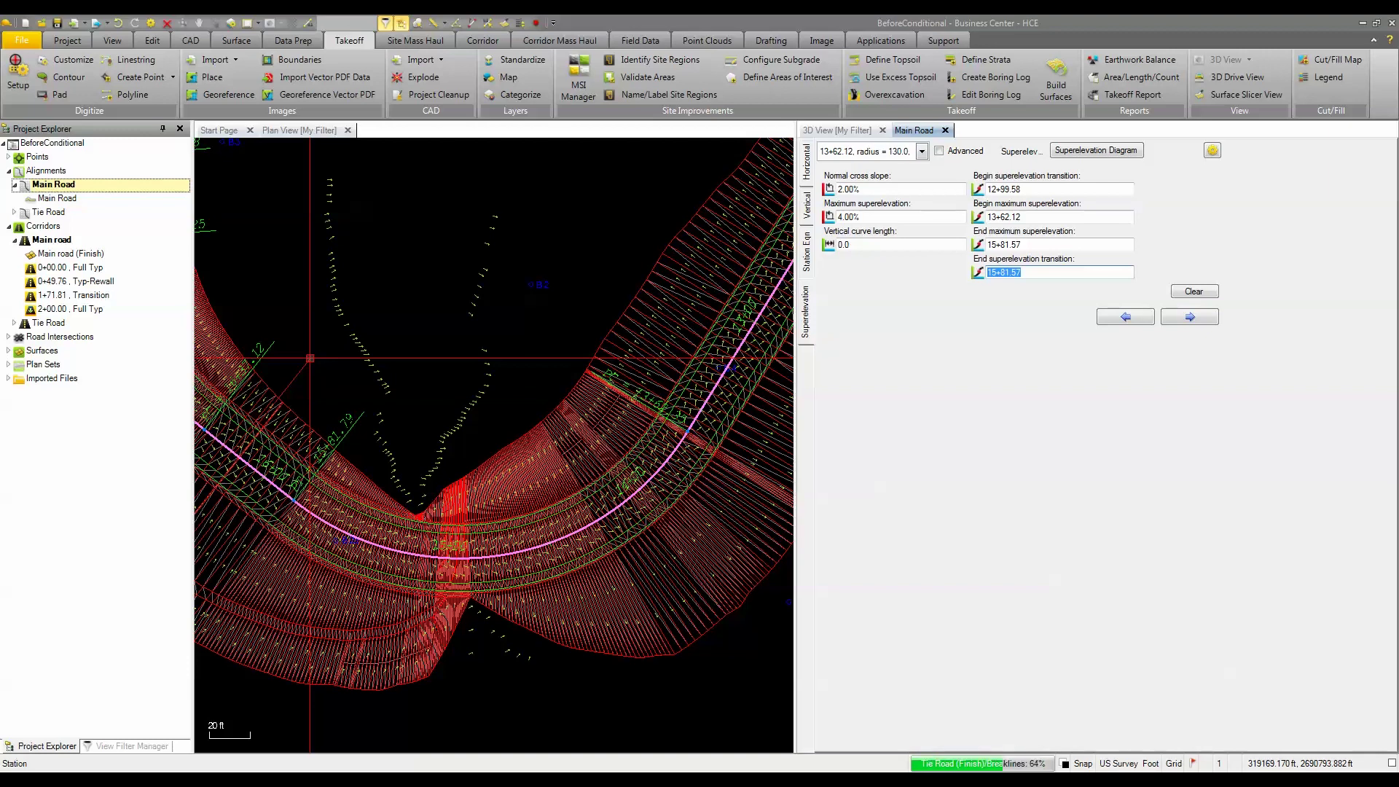
{"action": "type", "text": "16+17.91"}
{"action": "key", "text": "Tab"}
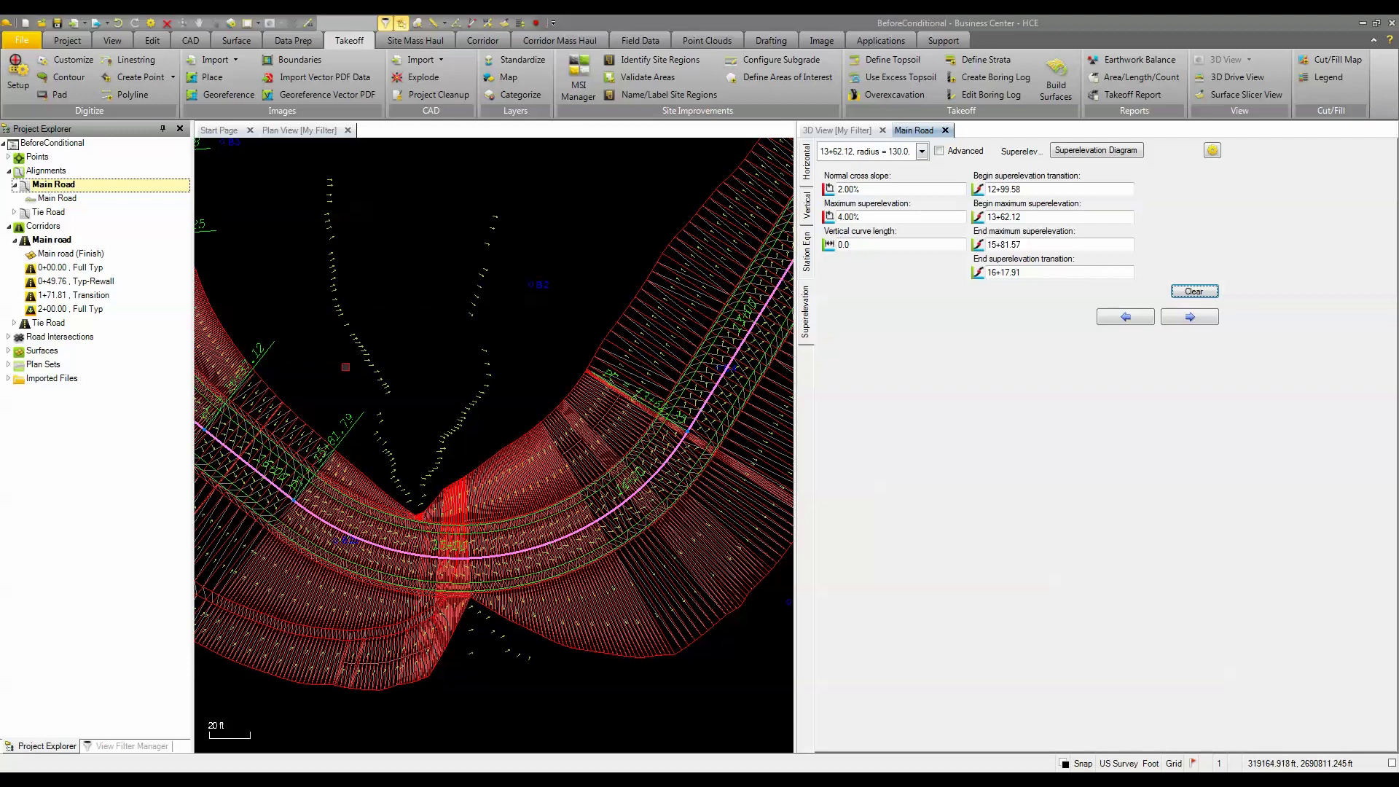
{"action": "middle_click_drag", "start_coordinate": [361, 367], "coordinate": [416, 352]}
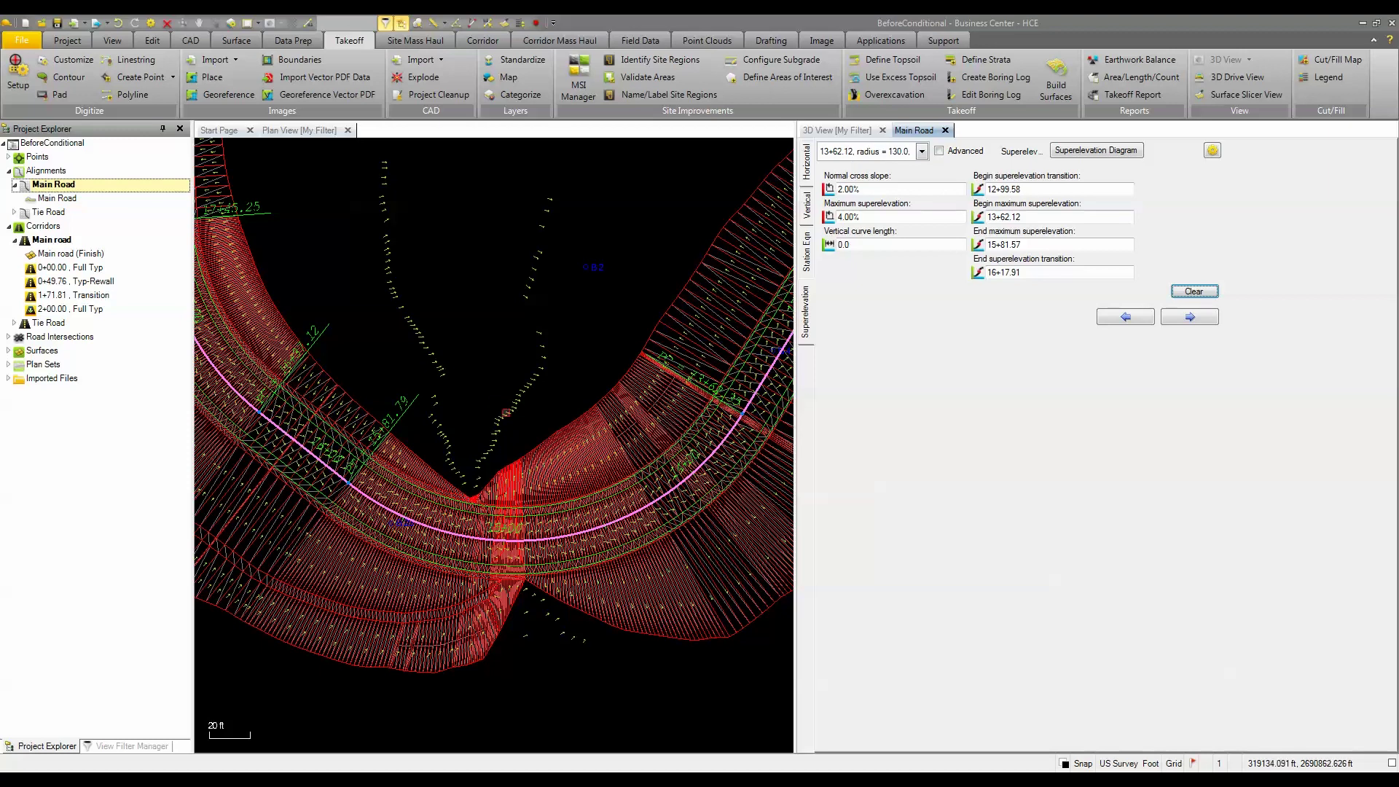
- Close the superelevation editor and open the 0+00.00 Full Typ corridor template for editing
{"action": "left_click", "coordinate": [945, 130]}
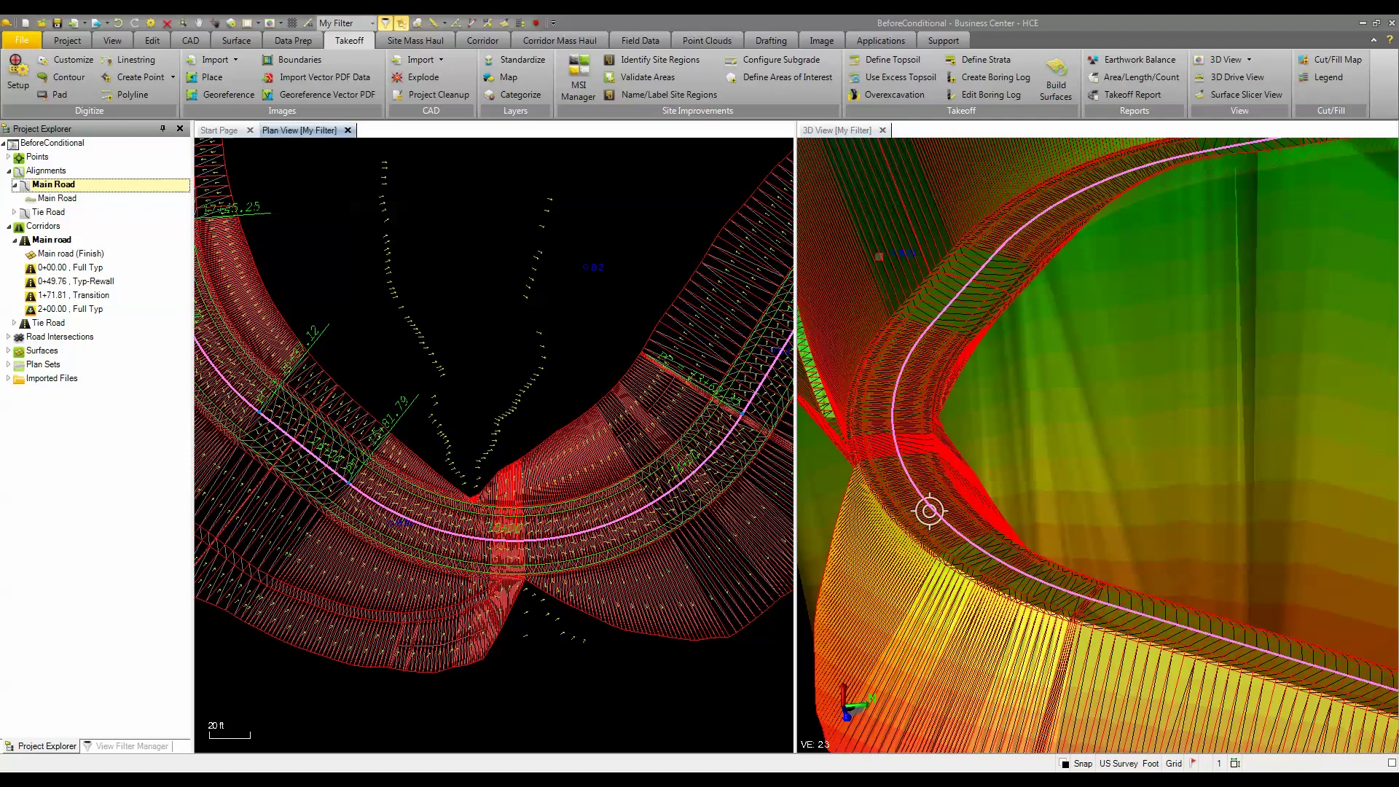
{"action": "left_click", "coordinate": [73, 270]}
{"action": "right_click", "coordinate": [73, 271]}
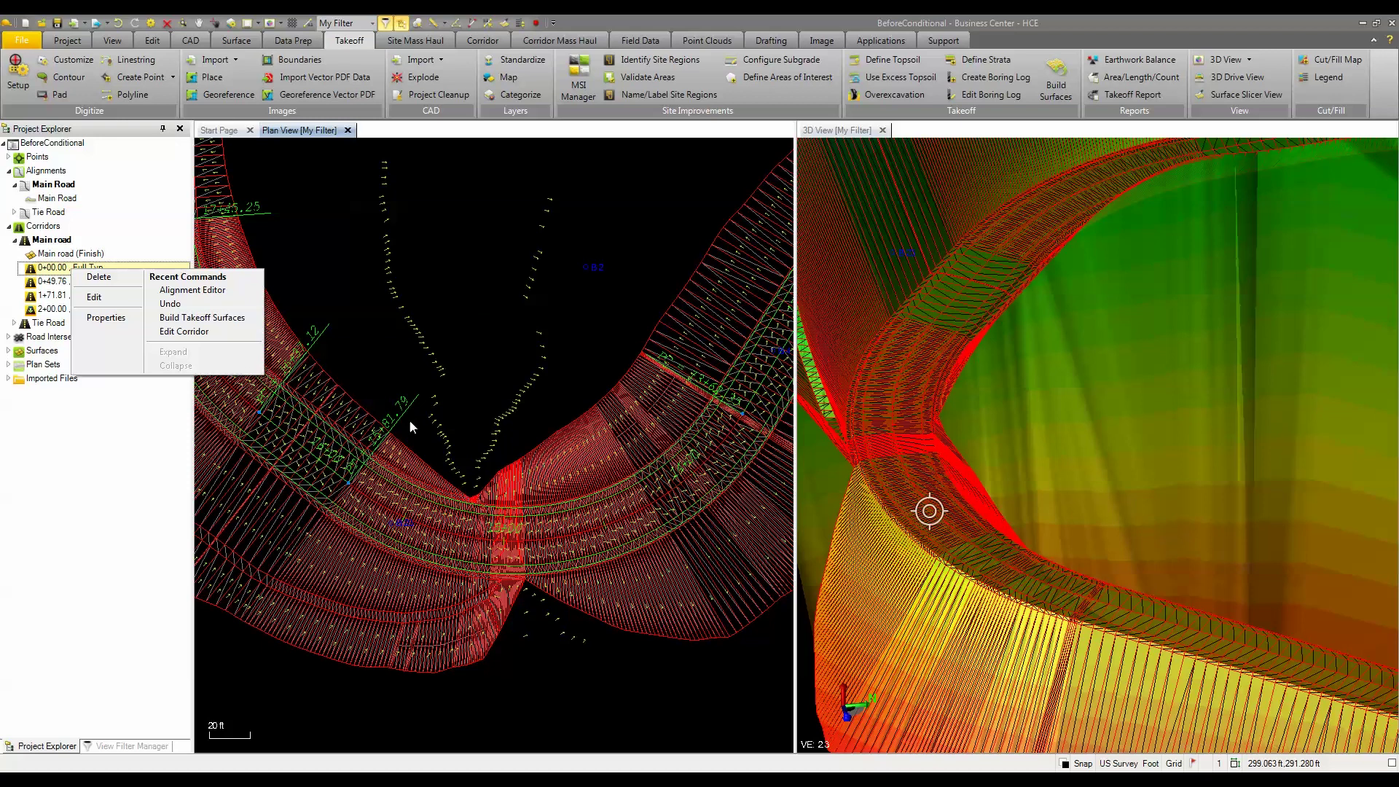
{"action": "left_click", "coordinate": [109, 318]}
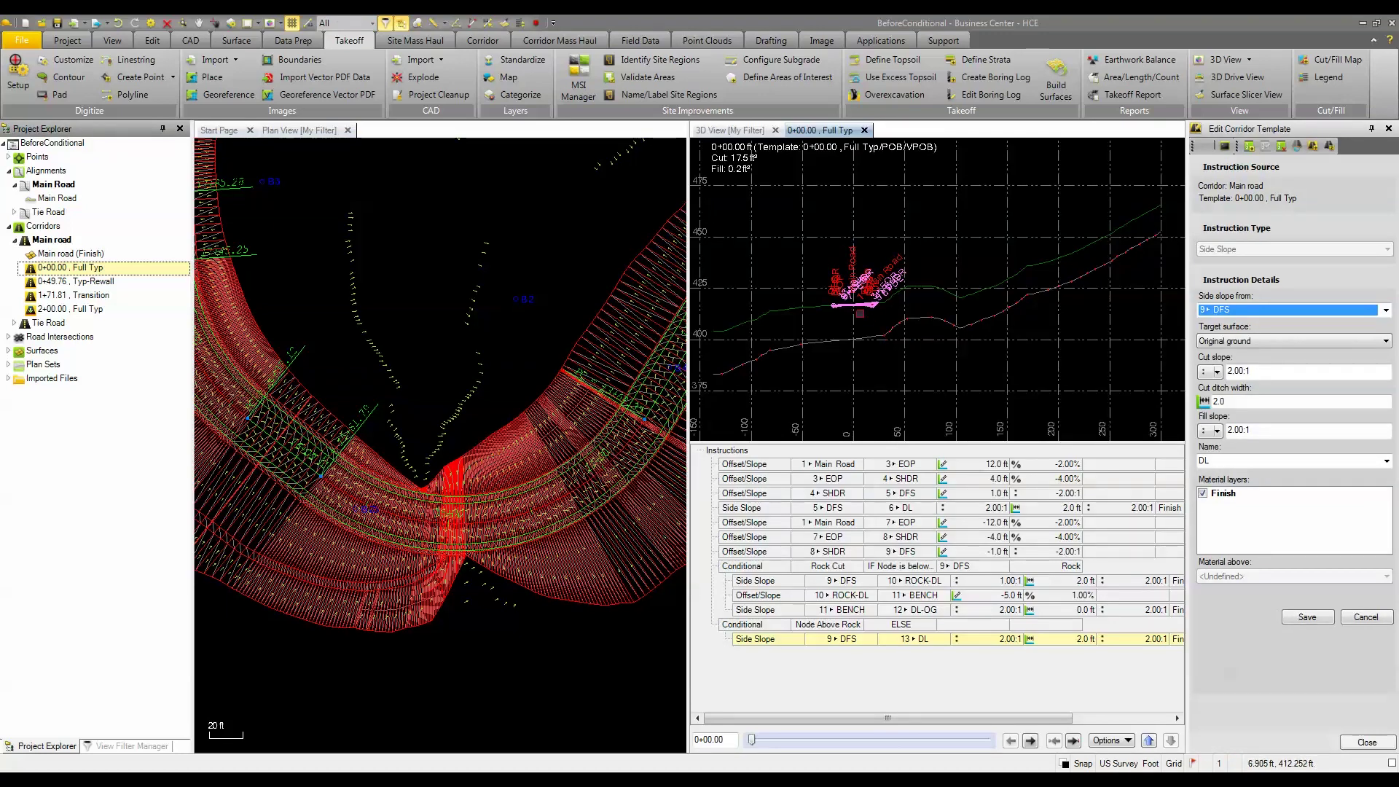
- Advance the cross-section to station 14+33.65 and zoom in on the road crown
{"action": "scroll", "coordinate": [859, 313], "scroll_direction": "up", "scroll_amount": 3}
{"action": "scroll", "coordinate": [1031, 297], "scroll_direction": "up", "scroll_amount": 2}
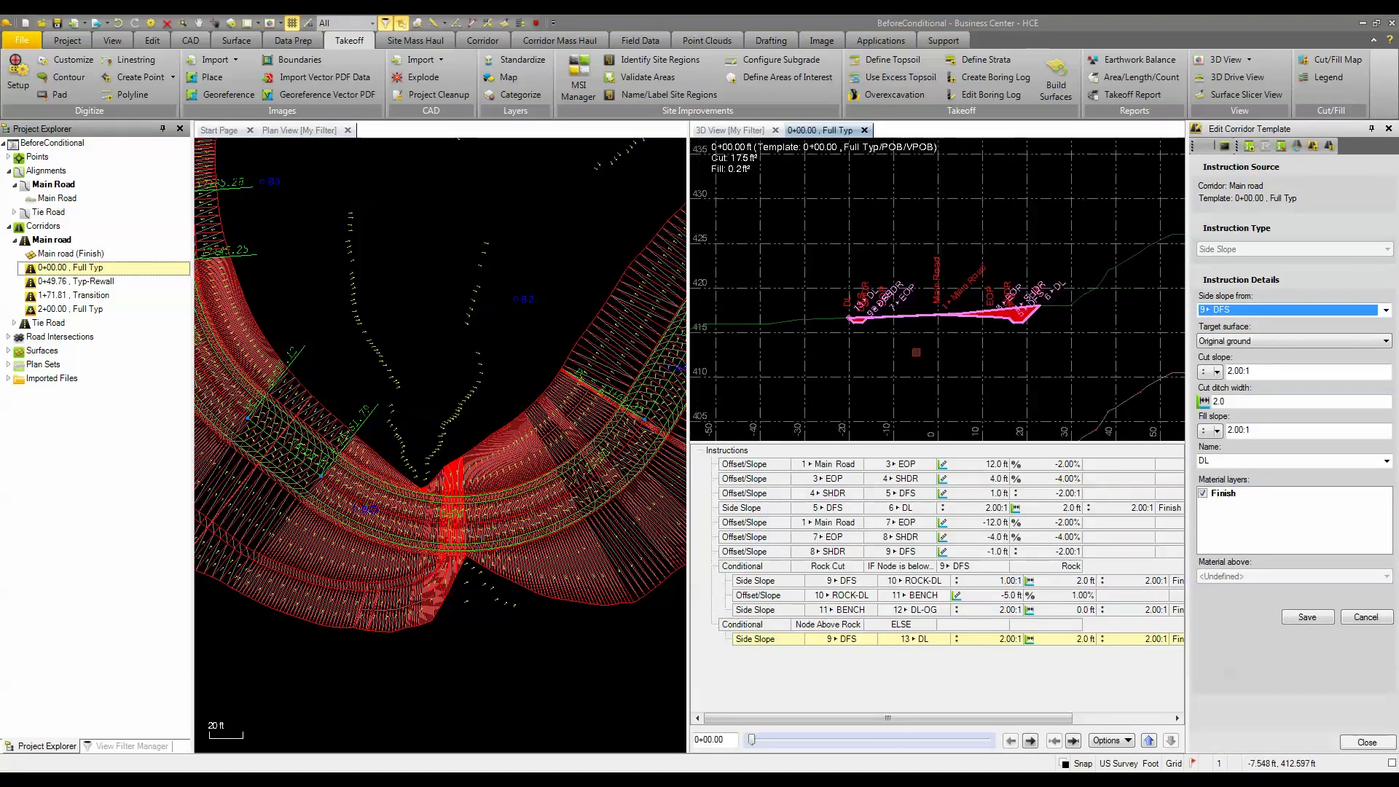
{"action": "left_click_drag", "start_coordinate": [751, 738], "coordinate": [878, 739]}
{"action": "left_click", "coordinate": [732, 740]}
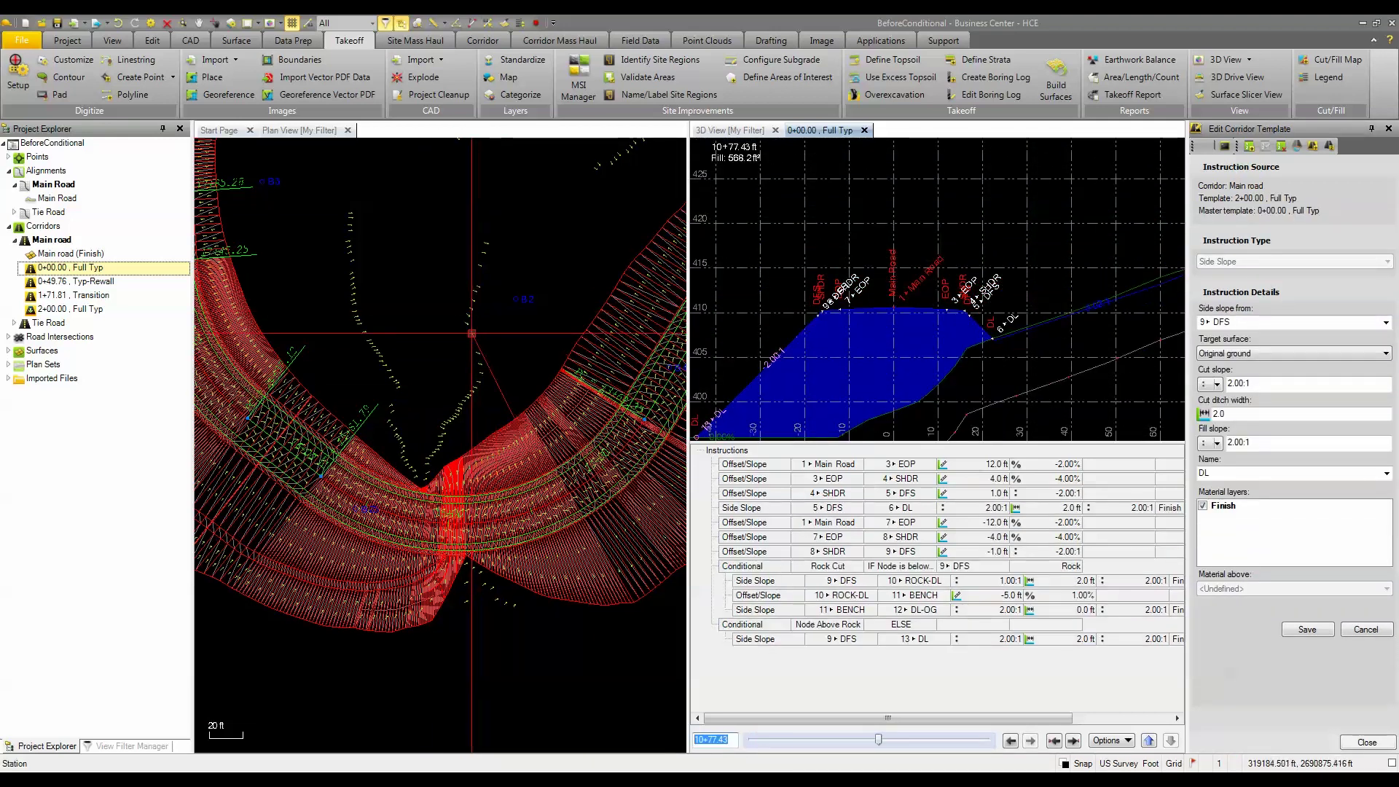
{"action": "left_click", "coordinate": [535, 327]}
{"action": "scroll", "coordinate": [907, 317], "scroll_direction": "up", "scroll_amount": 3}
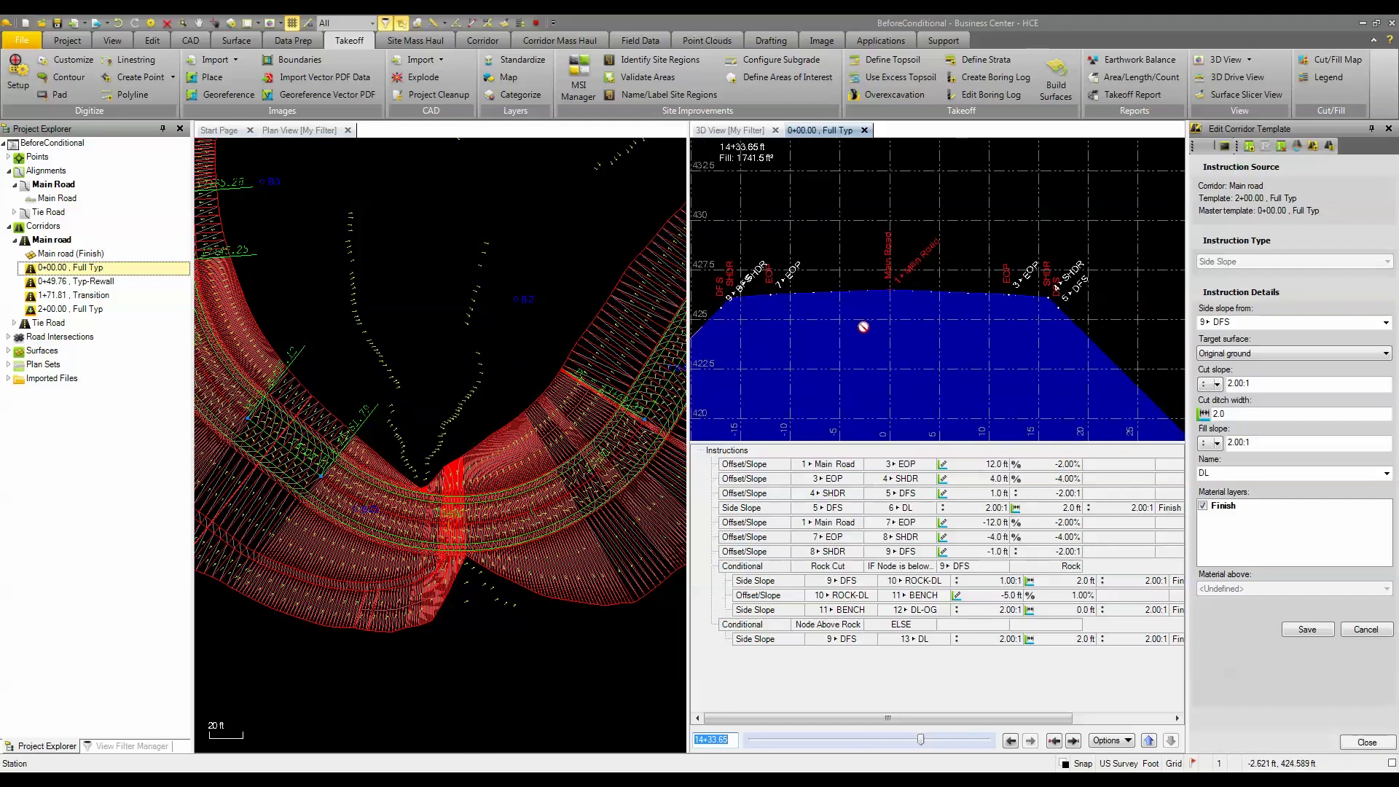
{"action": "scroll", "coordinate": [837, 296], "scroll_direction": "up", "scroll_amount": 1}
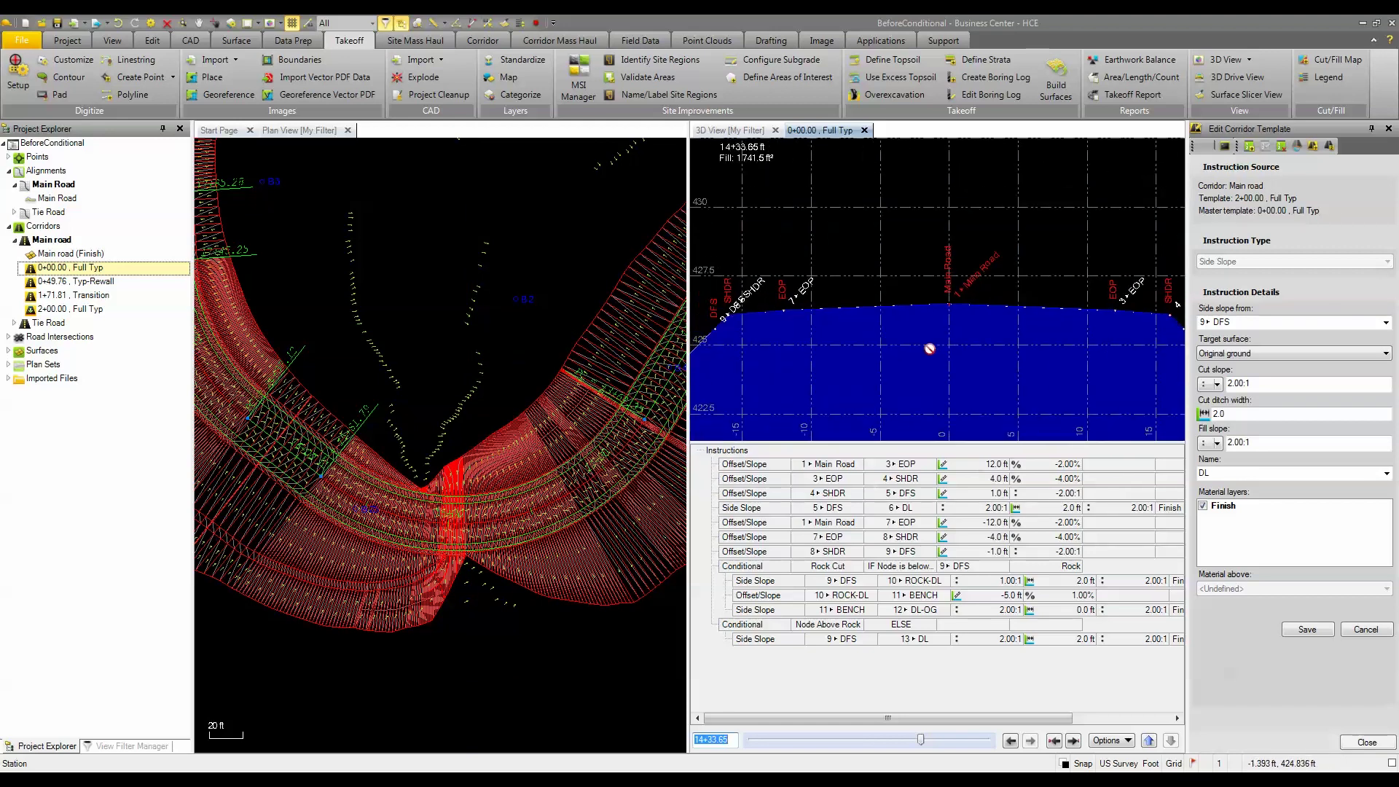
{"action": "middle_click_drag", "start_coordinate": [940, 357], "coordinate": [928, 291]}
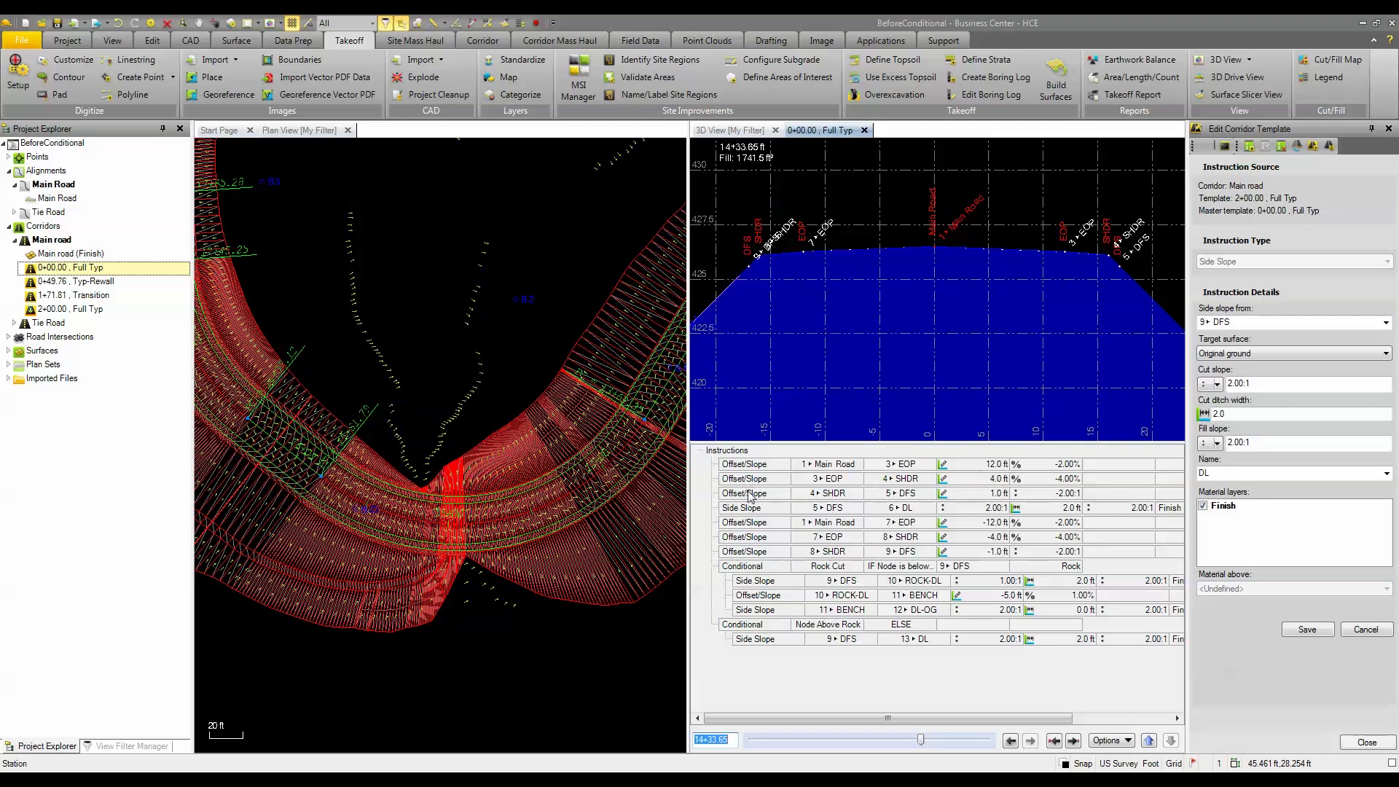
- Add a Superelevation instruction for node 3 EOP after the right-side Main Road to EOP instruction
{"action": "left_click", "coordinate": [759, 464]}
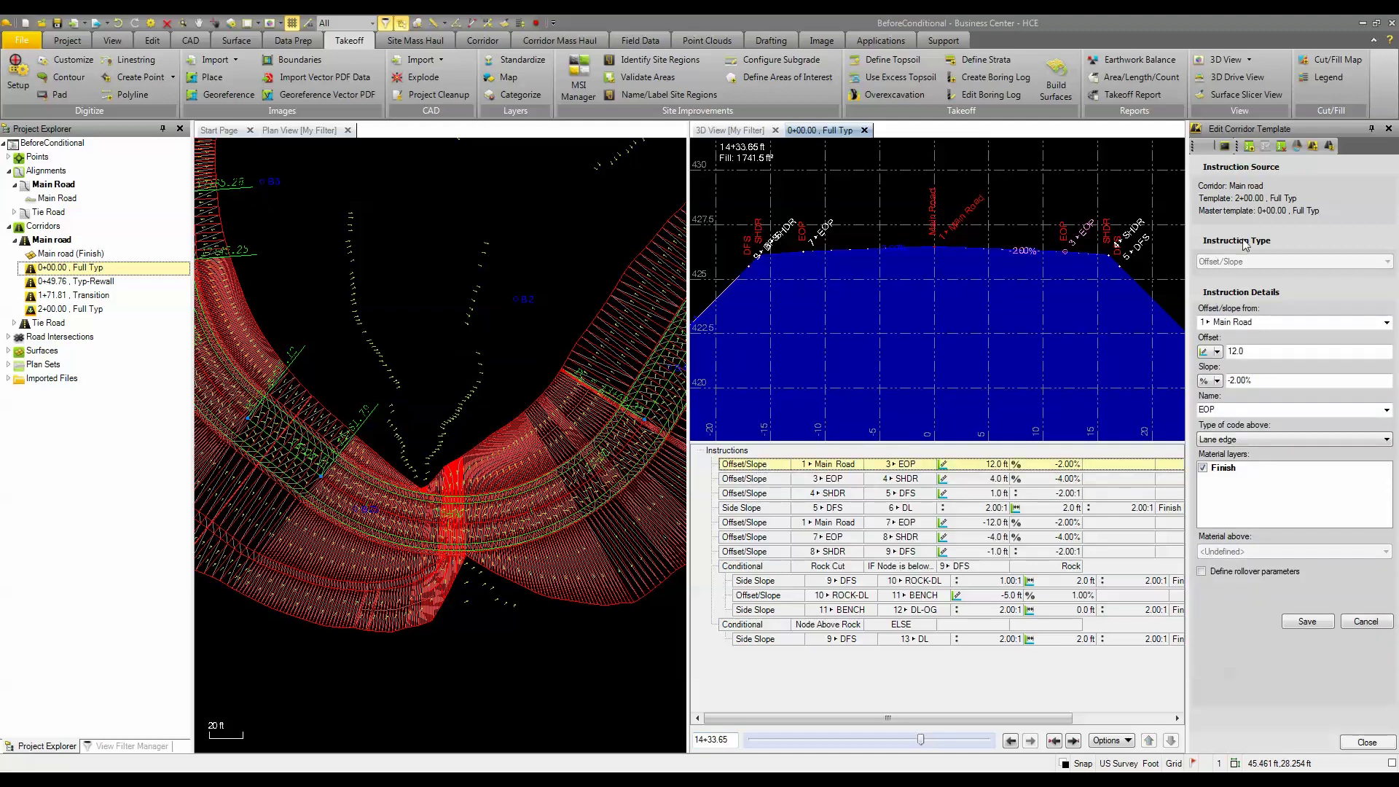
{"action": "left_click", "coordinate": [1249, 147]}
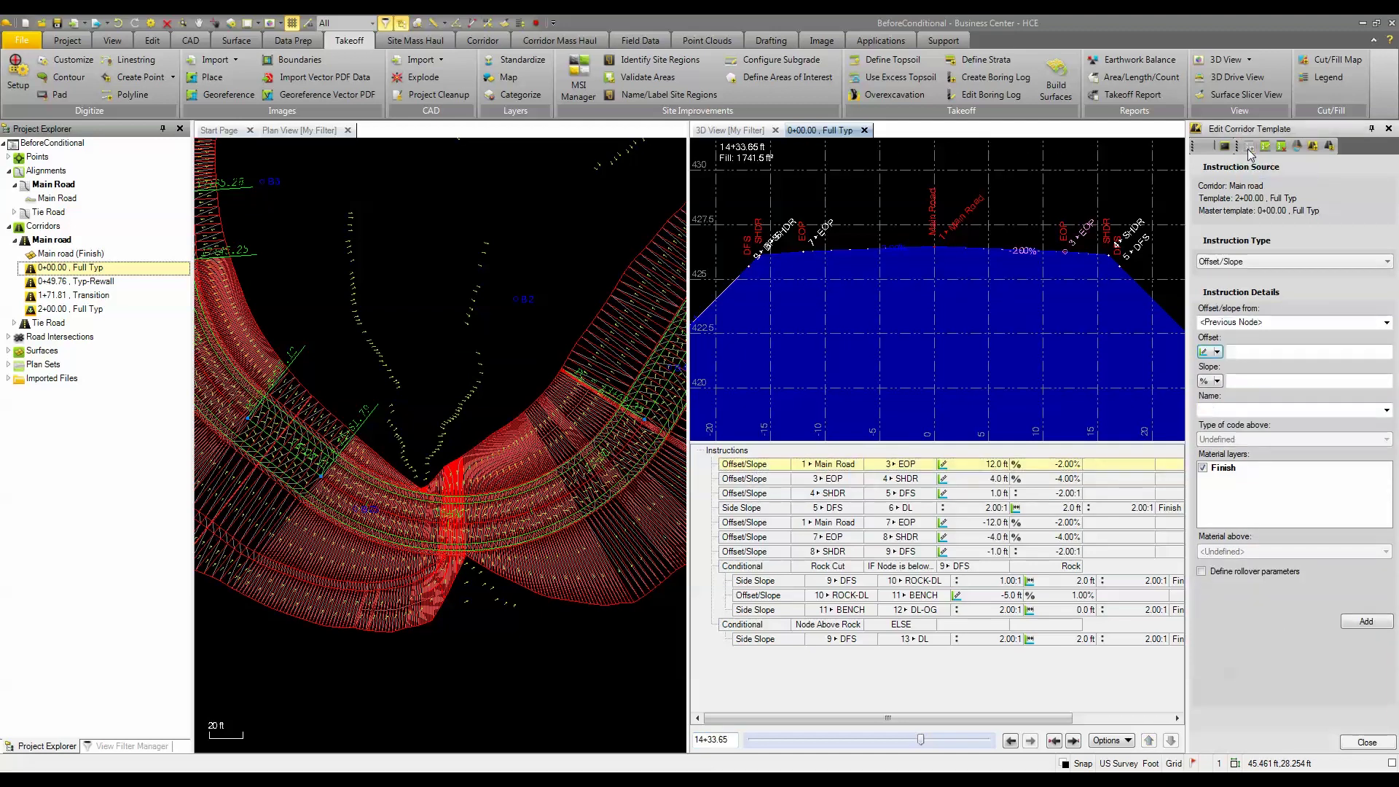
{"action": "left_click", "coordinate": [1244, 264]}
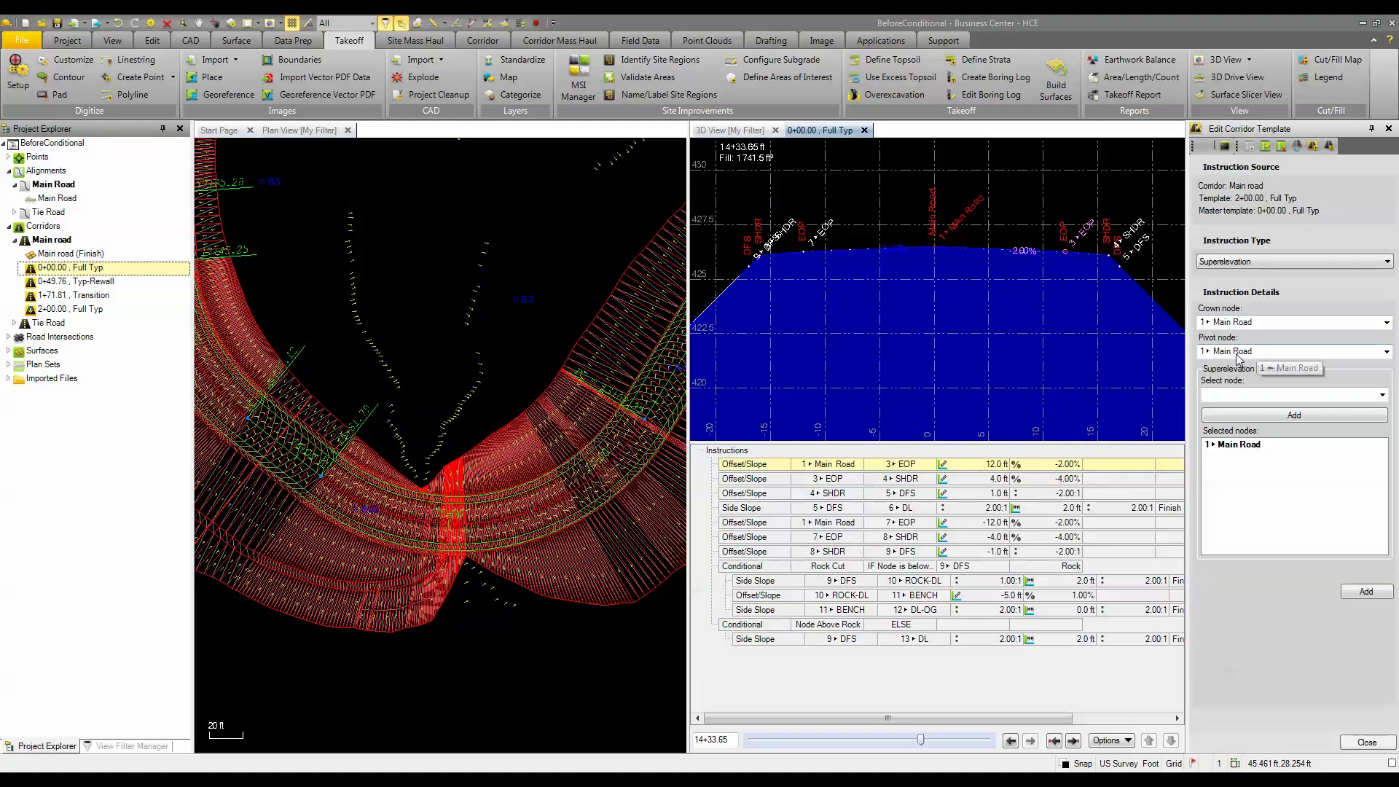
{"action": "left_click", "coordinate": [1240, 398]}
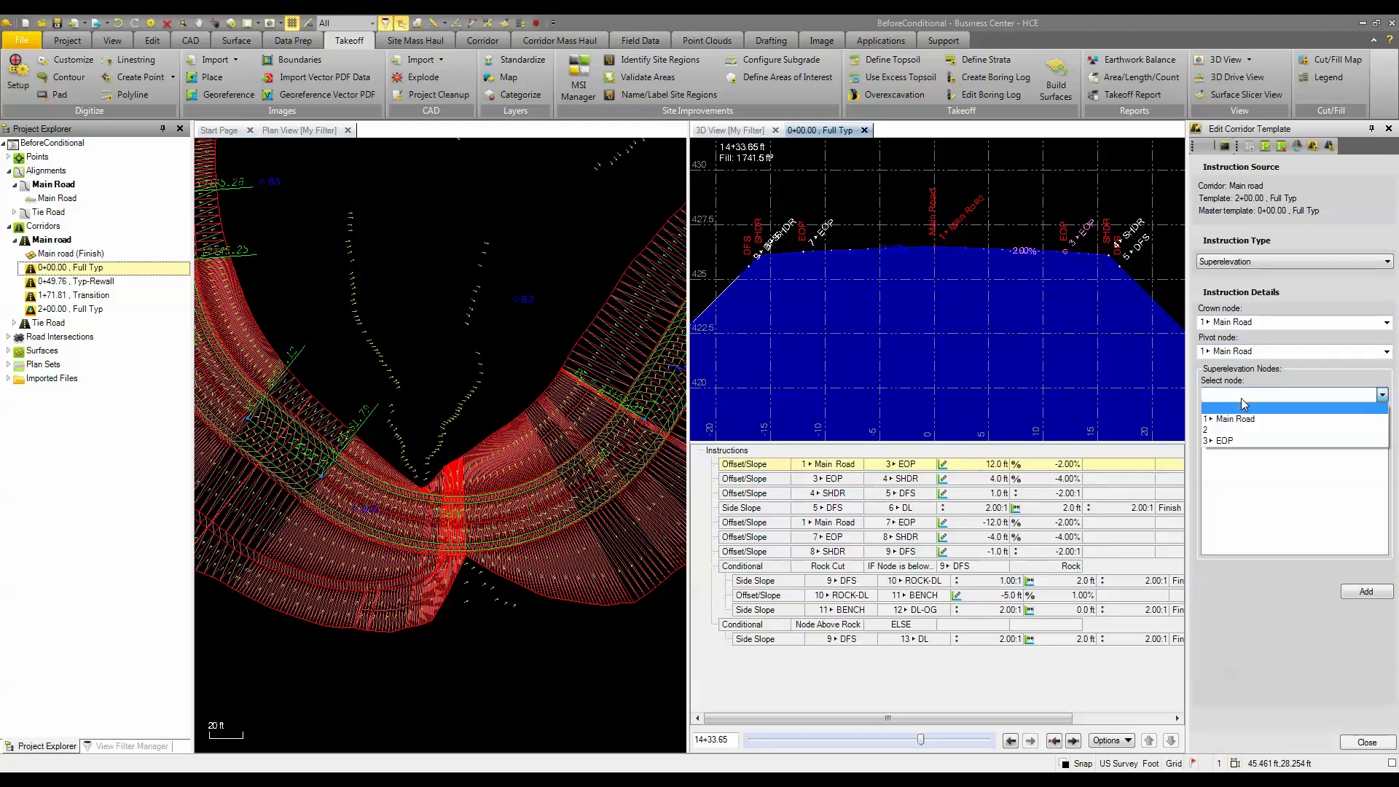
{"action": "left_click", "coordinate": [1225, 442]}
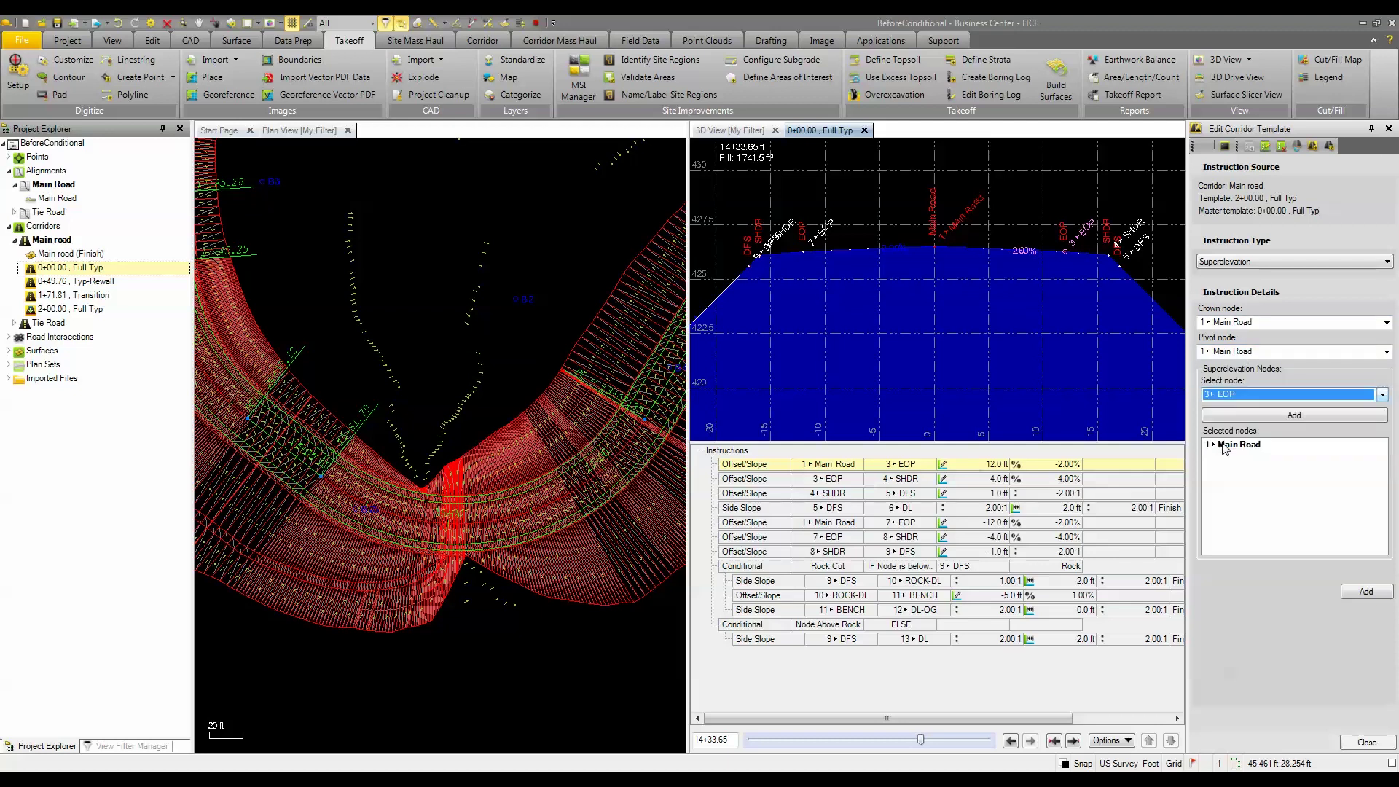
{"action": "left_click", "coordinate": [1254, 416]}
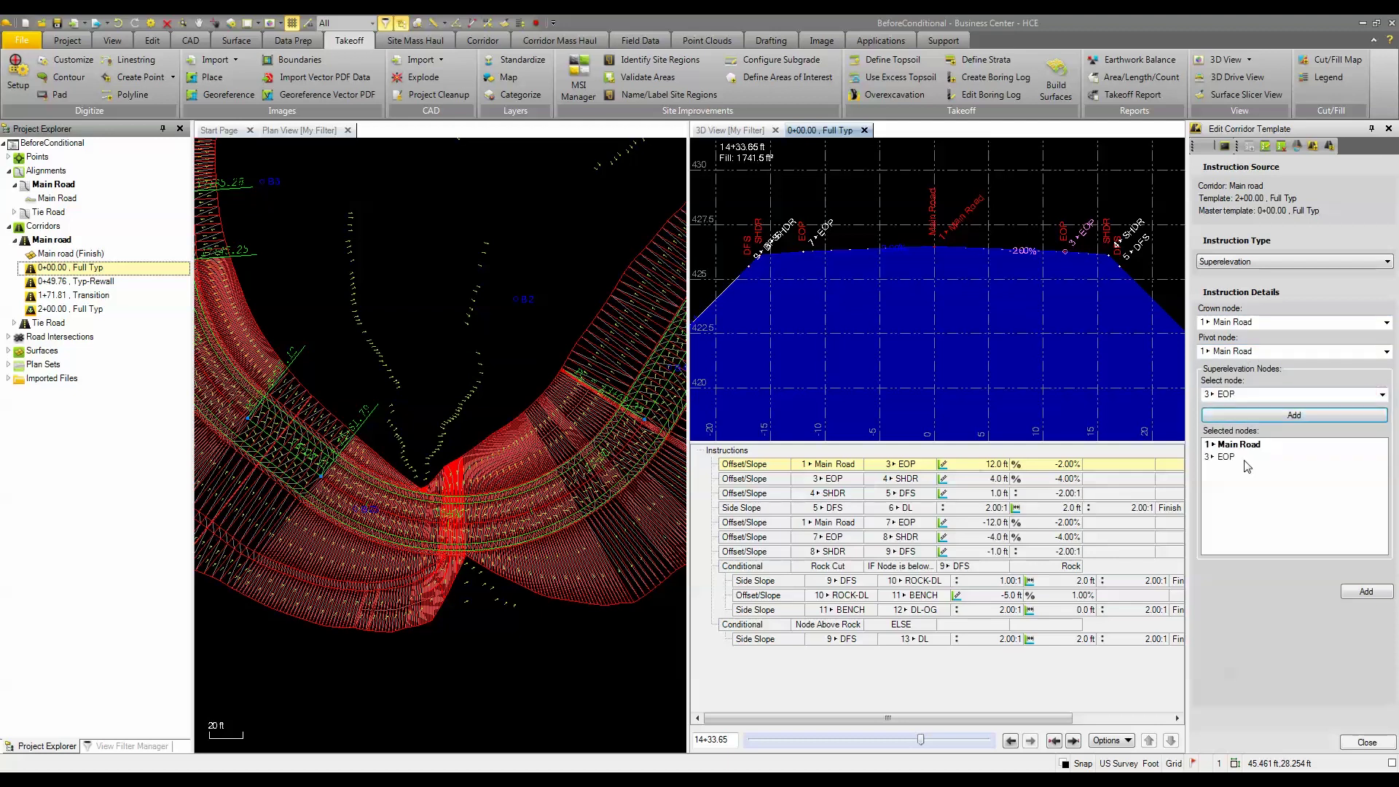
{"action": "left_click", "coordinate": [1361, 593]}
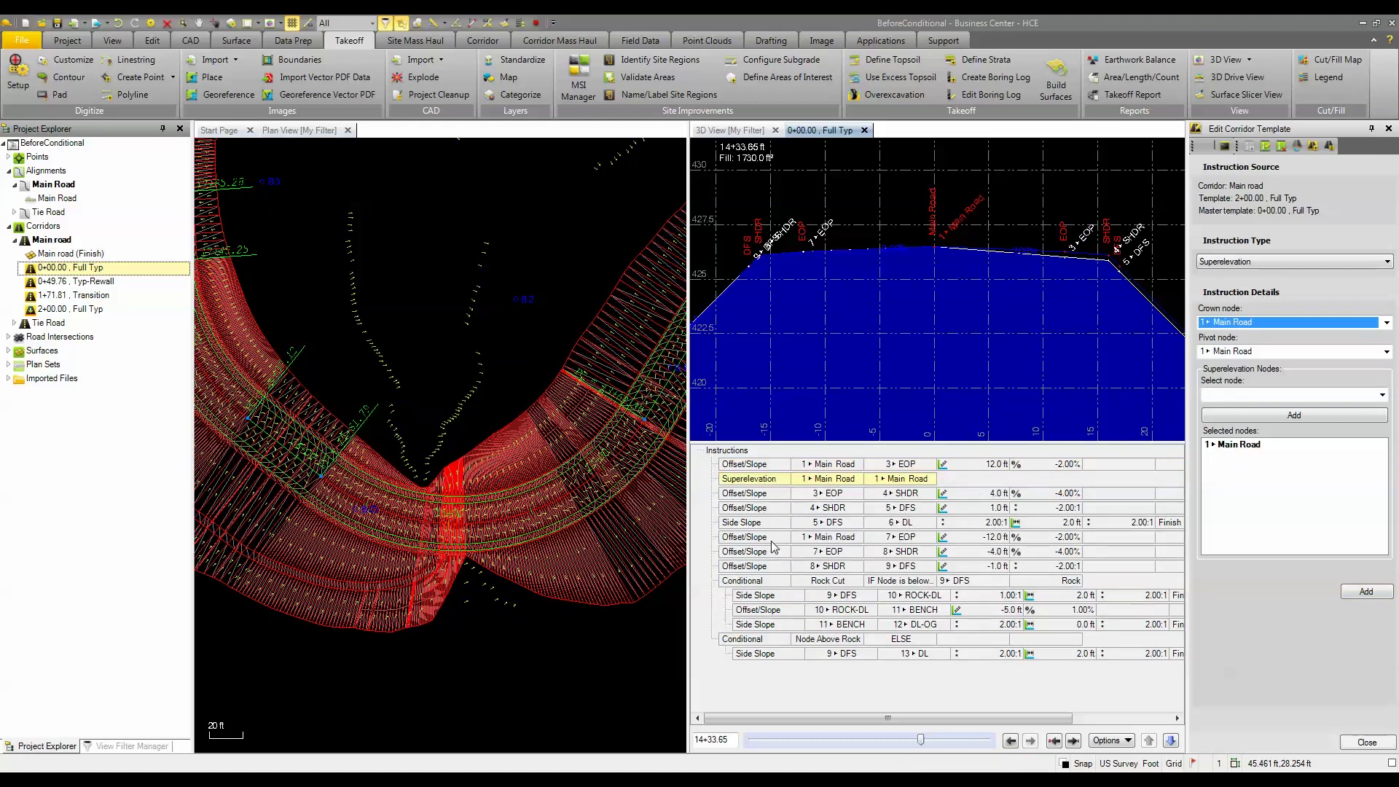
- Add a Superelevation instruction for node 7 EOP after the left-side Main Road to 7 EOP instruction
{"action": "left_click", "coordinate": [781, 540]}
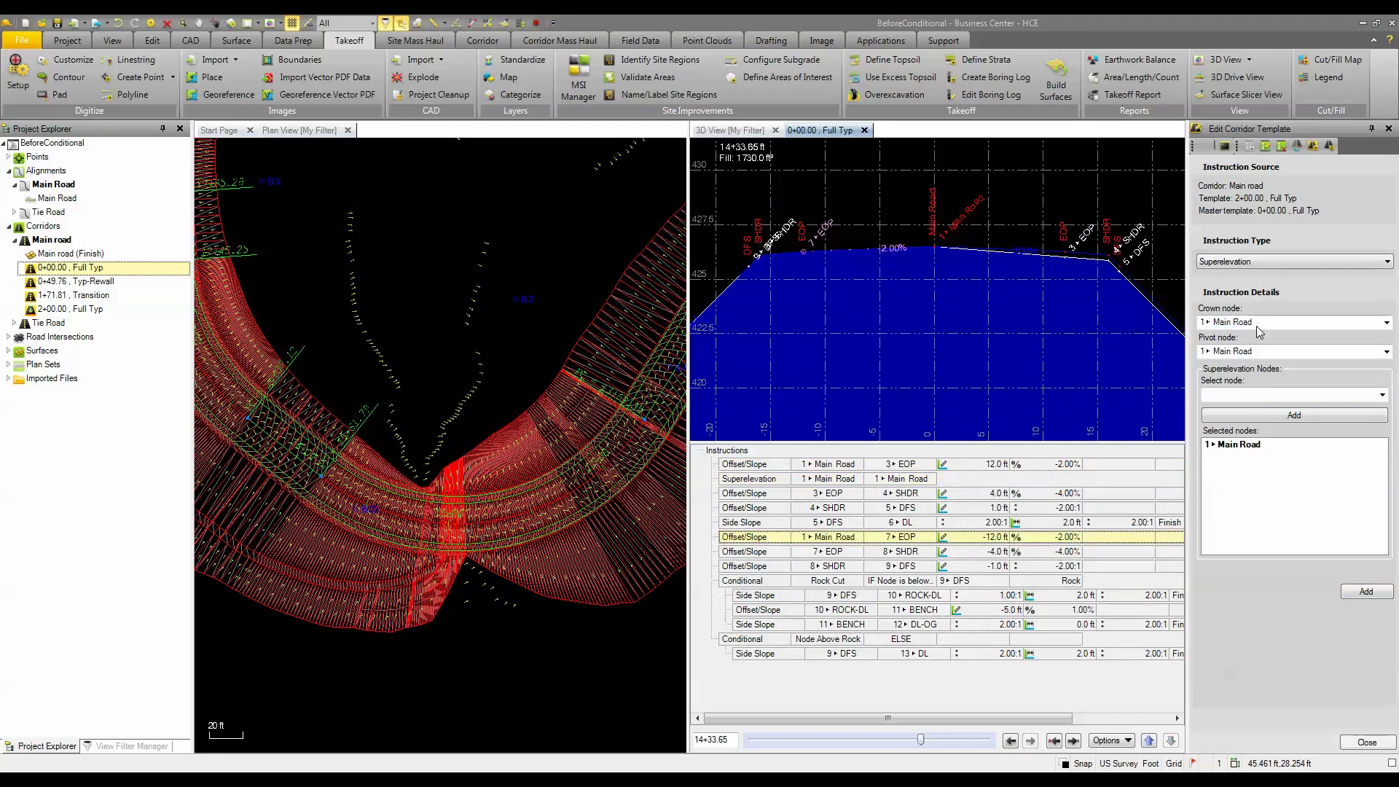
{"action": "left_click", "coordinate": [1231, 395]}
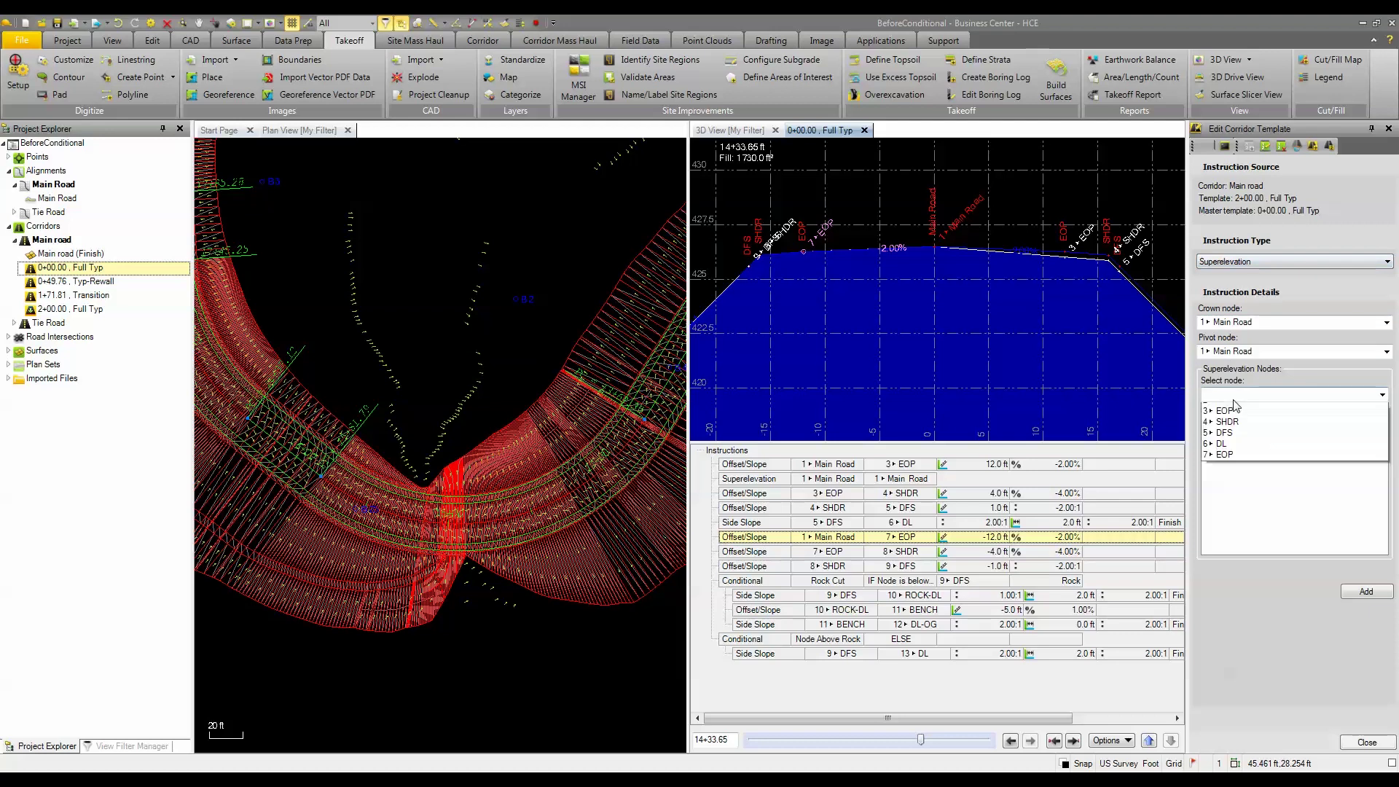
{"action": "left_click", "coordinate": [1230, 484]}
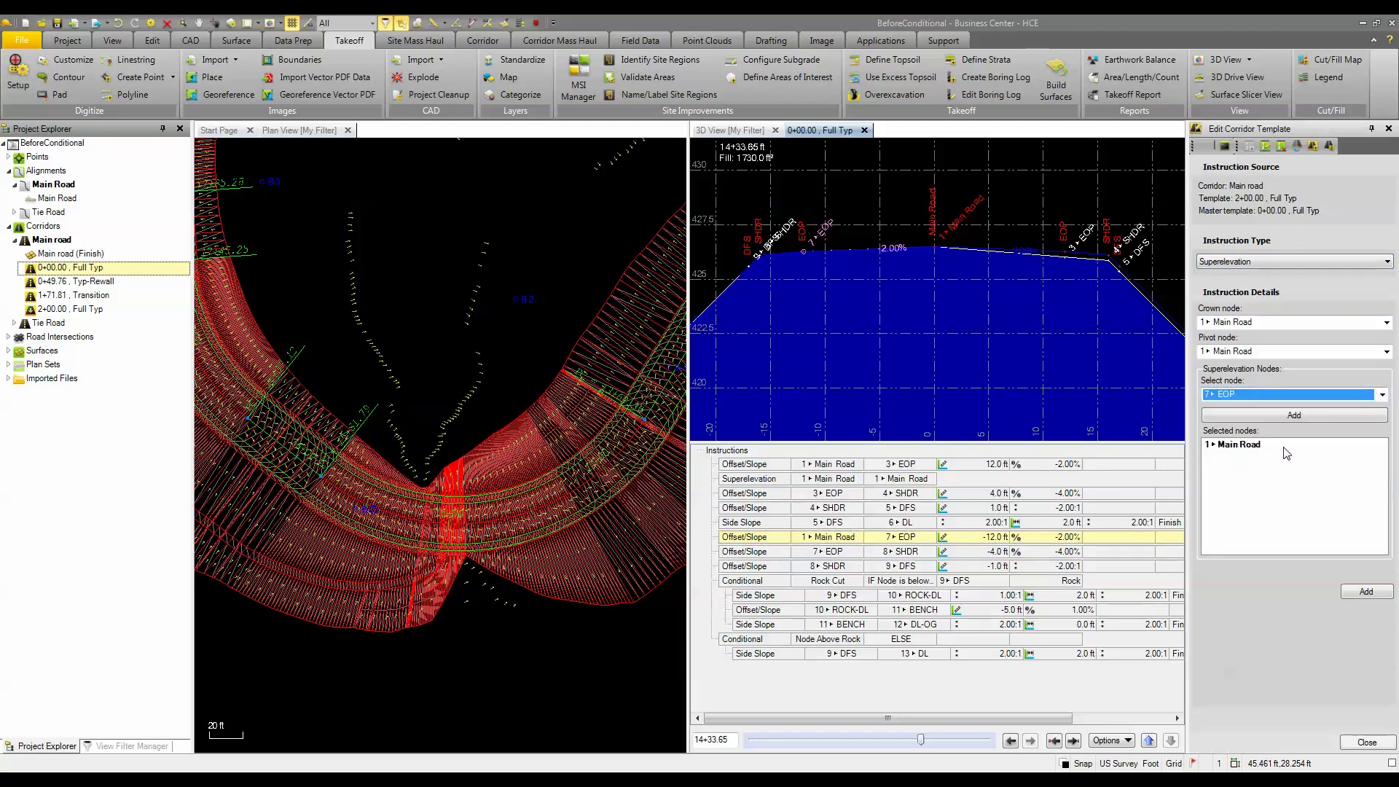
{"action": "left_click", "coordinate": [1290, 415]}
{"action": "left_click", "coordinate": [1365, 590]}
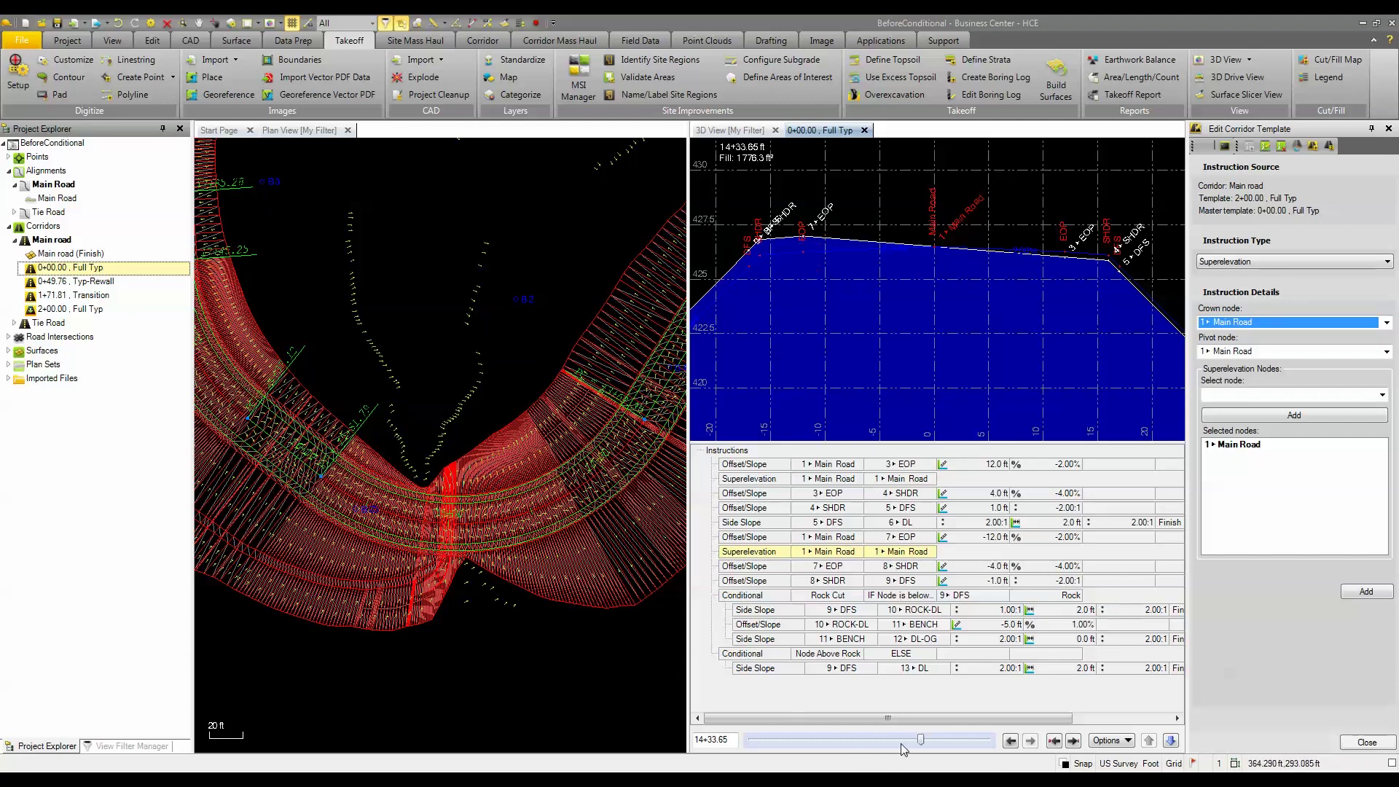
- Move the cross-section station further along the curve to check the superelevated section
{"action": "left_click_drag", "start_coordinate": [921, 743], "coordinate": [947, 762]}
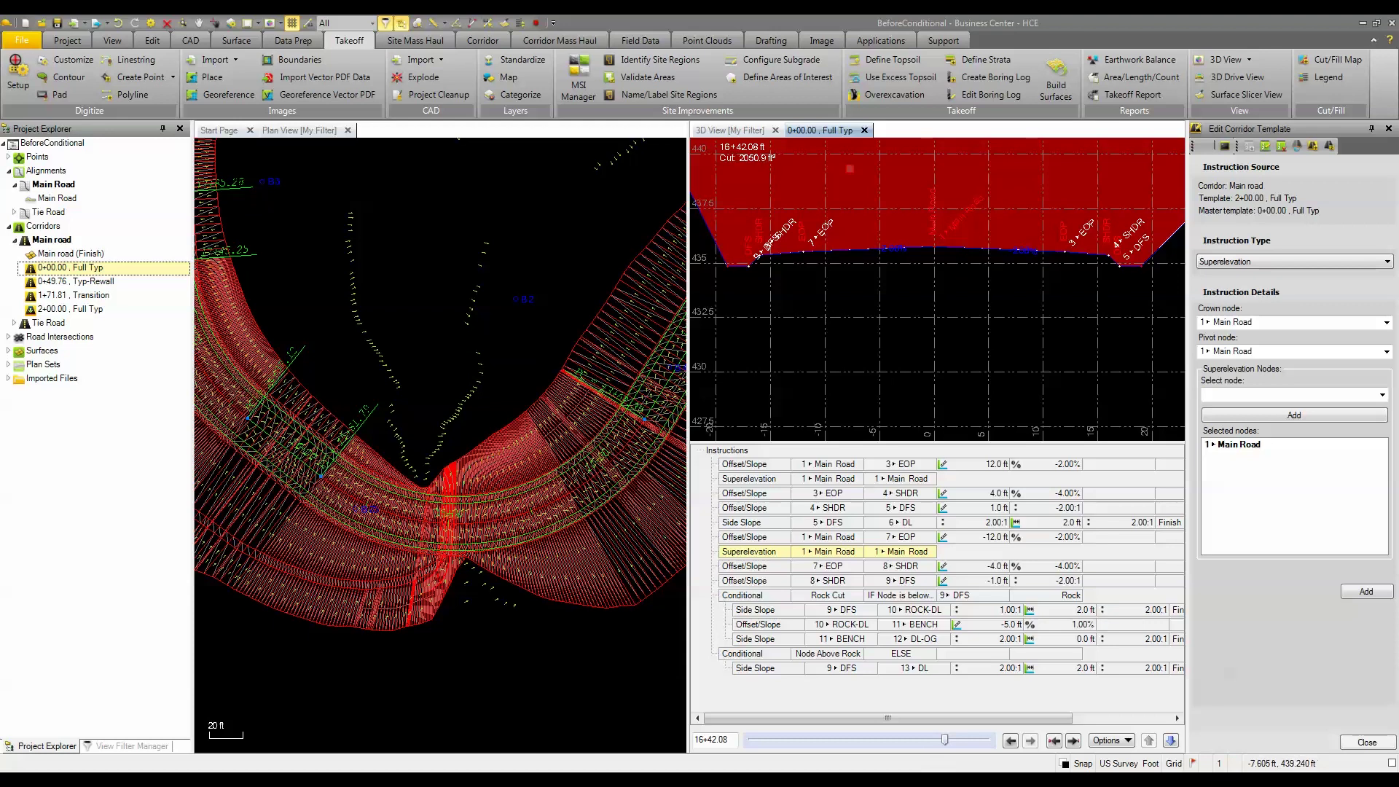
- Close the template editor and rebuild the takeoff surfaces, dismissing the boundary warning
{"action": "left_click", "coordinate": [864, 130]}
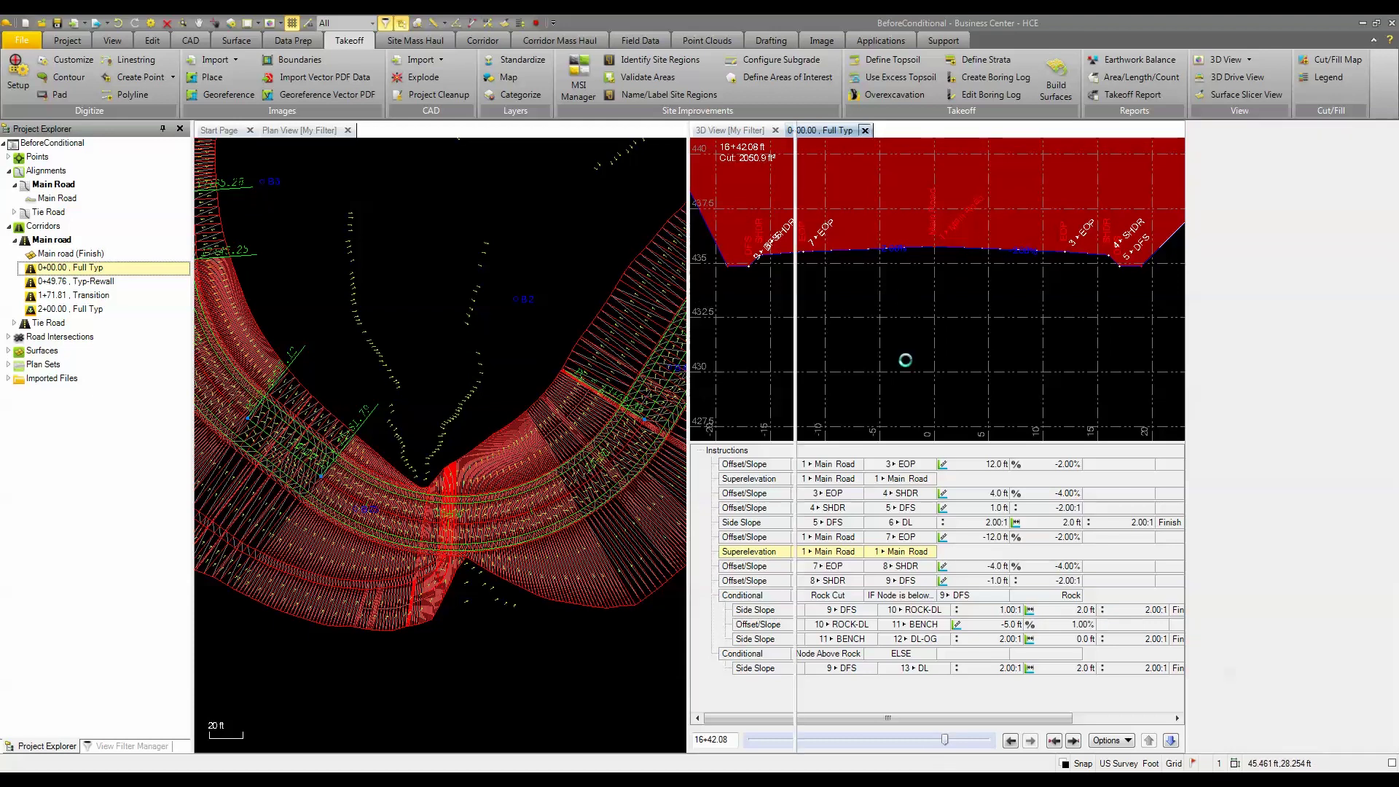
{"action": "scroll", "coordinate": [940, 503], "scroll_direction": "up", "scroll_amount": 3}
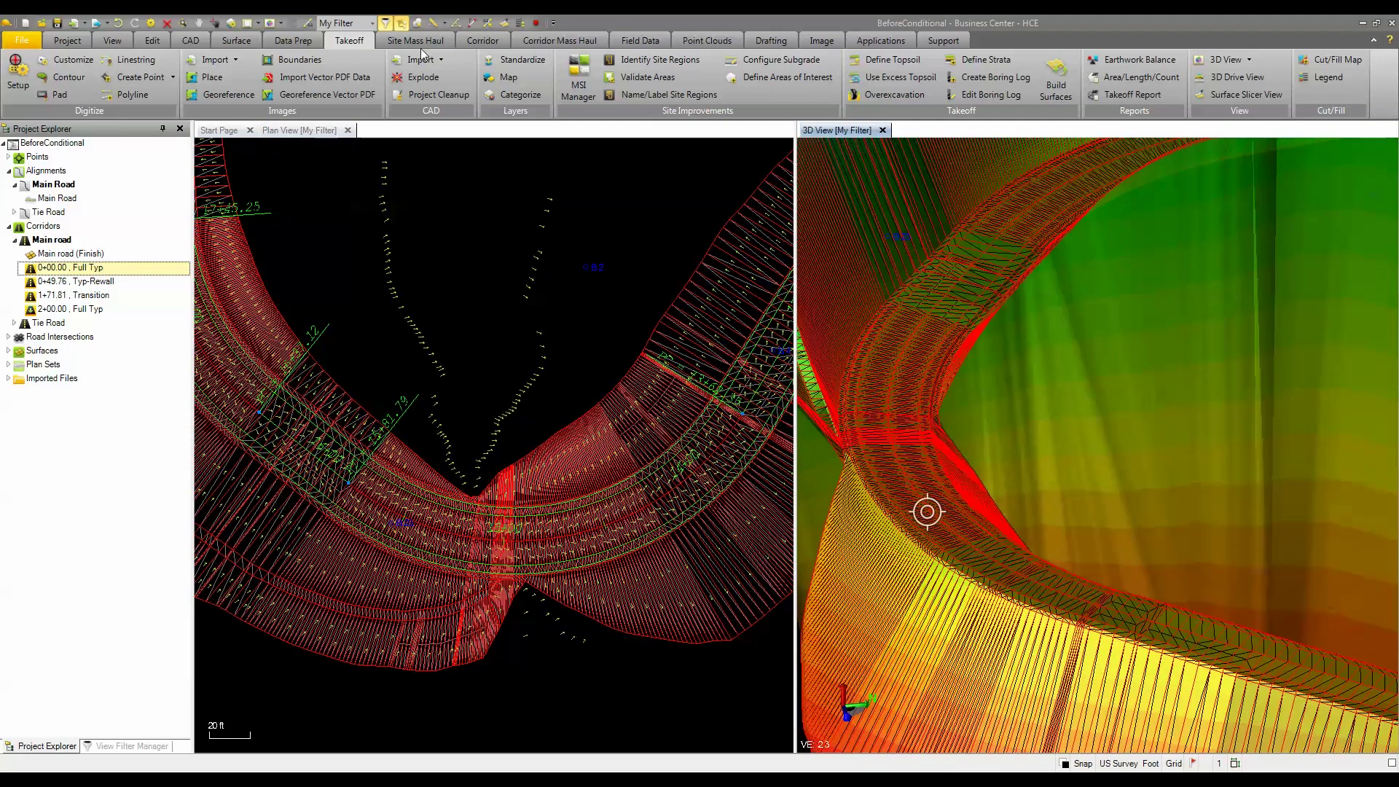
{"action": "left_click", "coordinate": [1058, 78]}
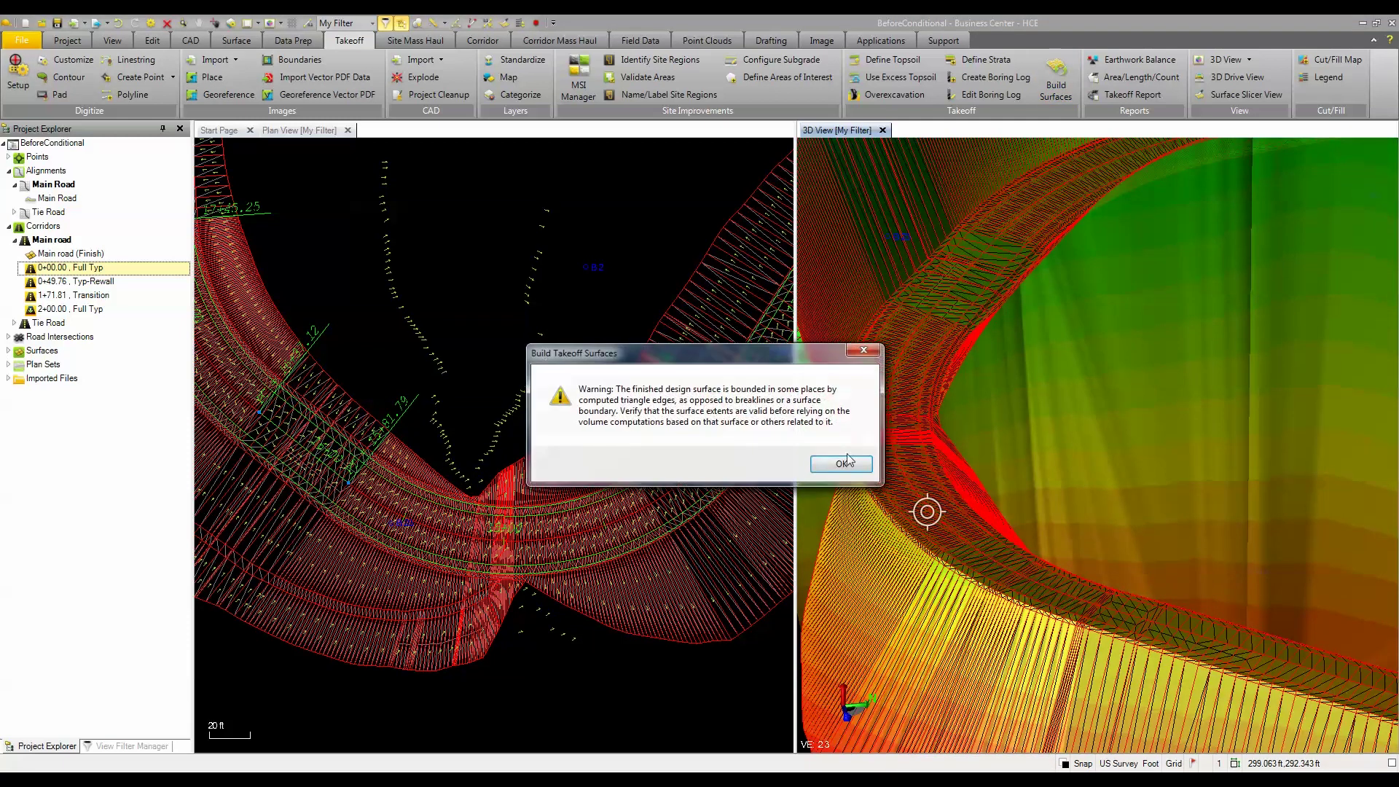
{"action": "key", "text": "Return"}
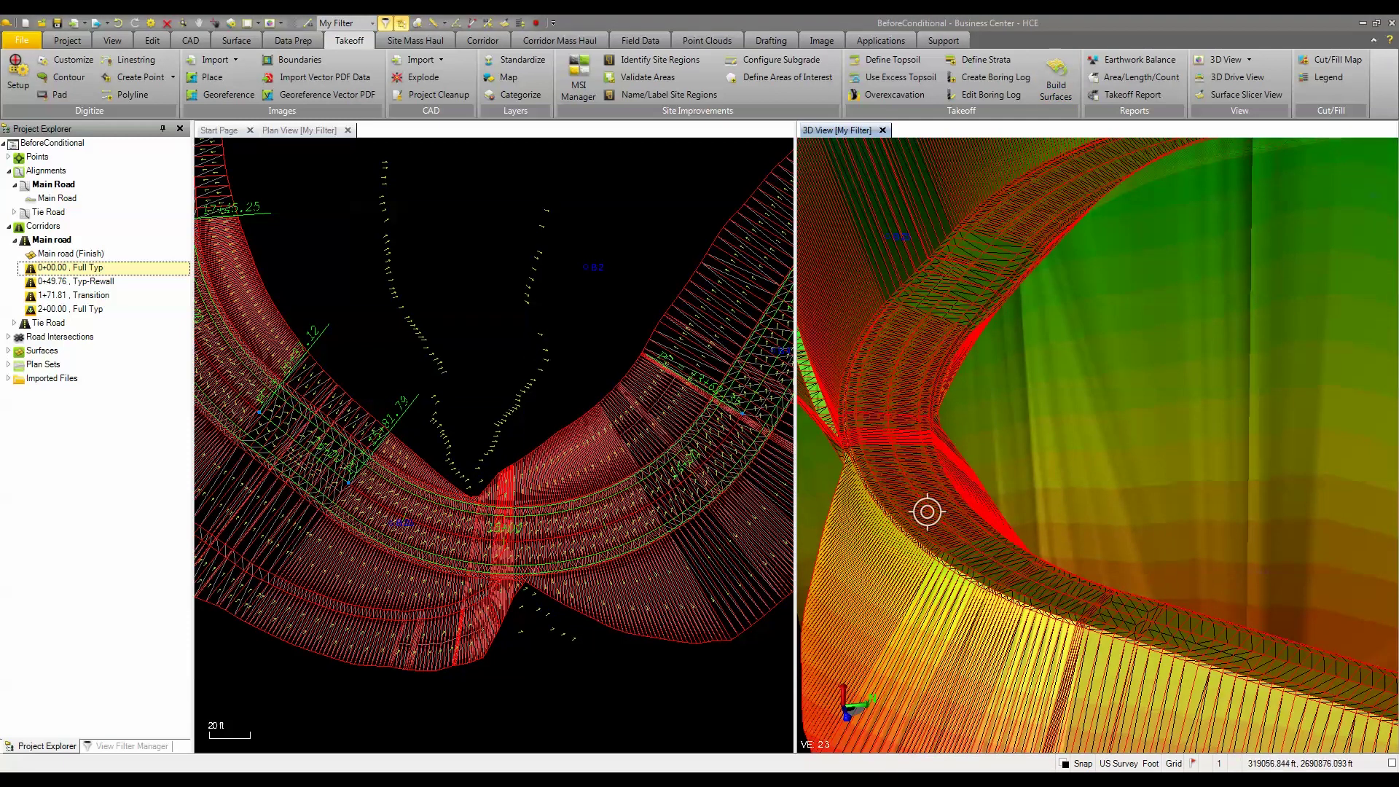
- Zoom and pan the plan view around the curve from PC 13+62.35 to inspect the drainage slope arrows
{"action": "scroll", "coordinate": [557, 562], "scroll_direction": "up", "scroll_amount": 3}
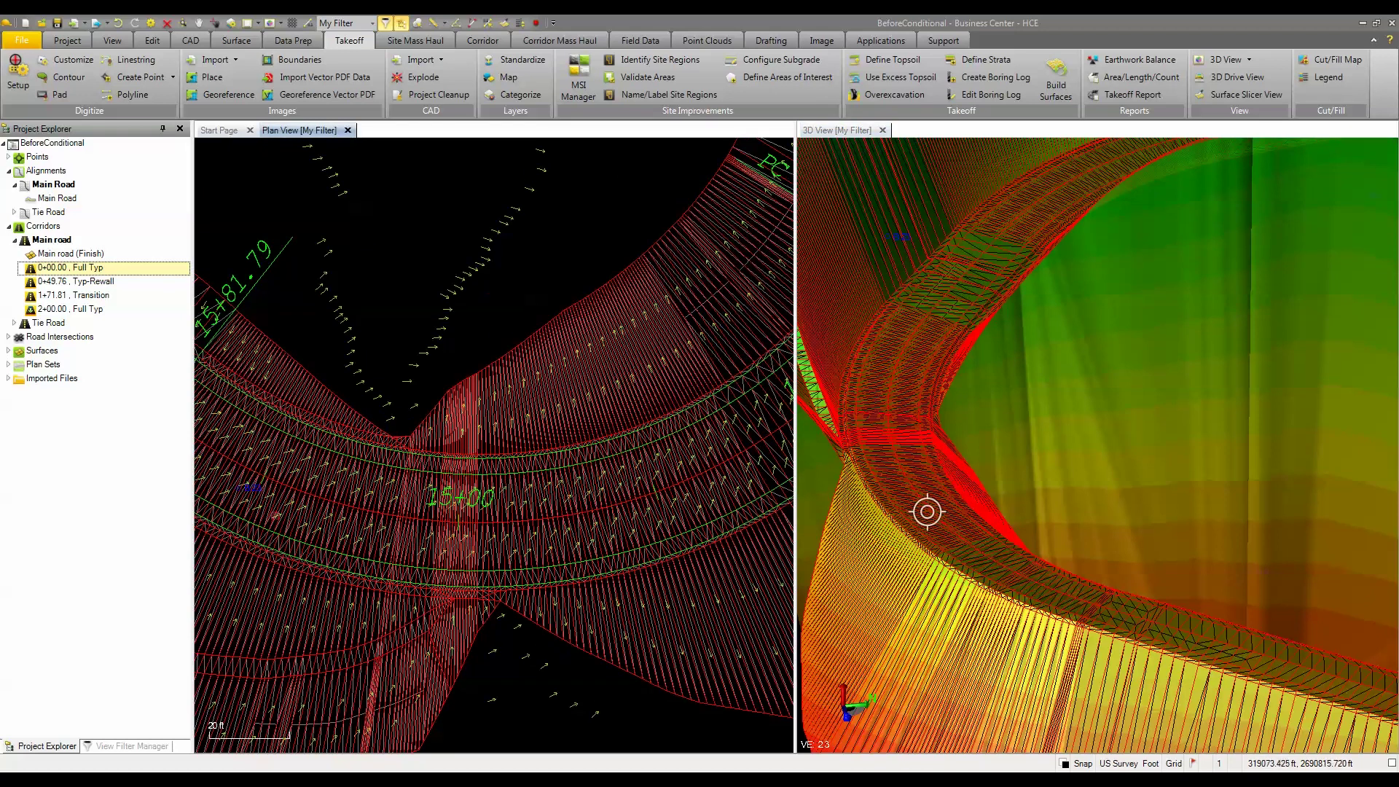
{"action": "middle_click_drag", "start_coordinate": [640, 523], "coordinate": [583, 521]}
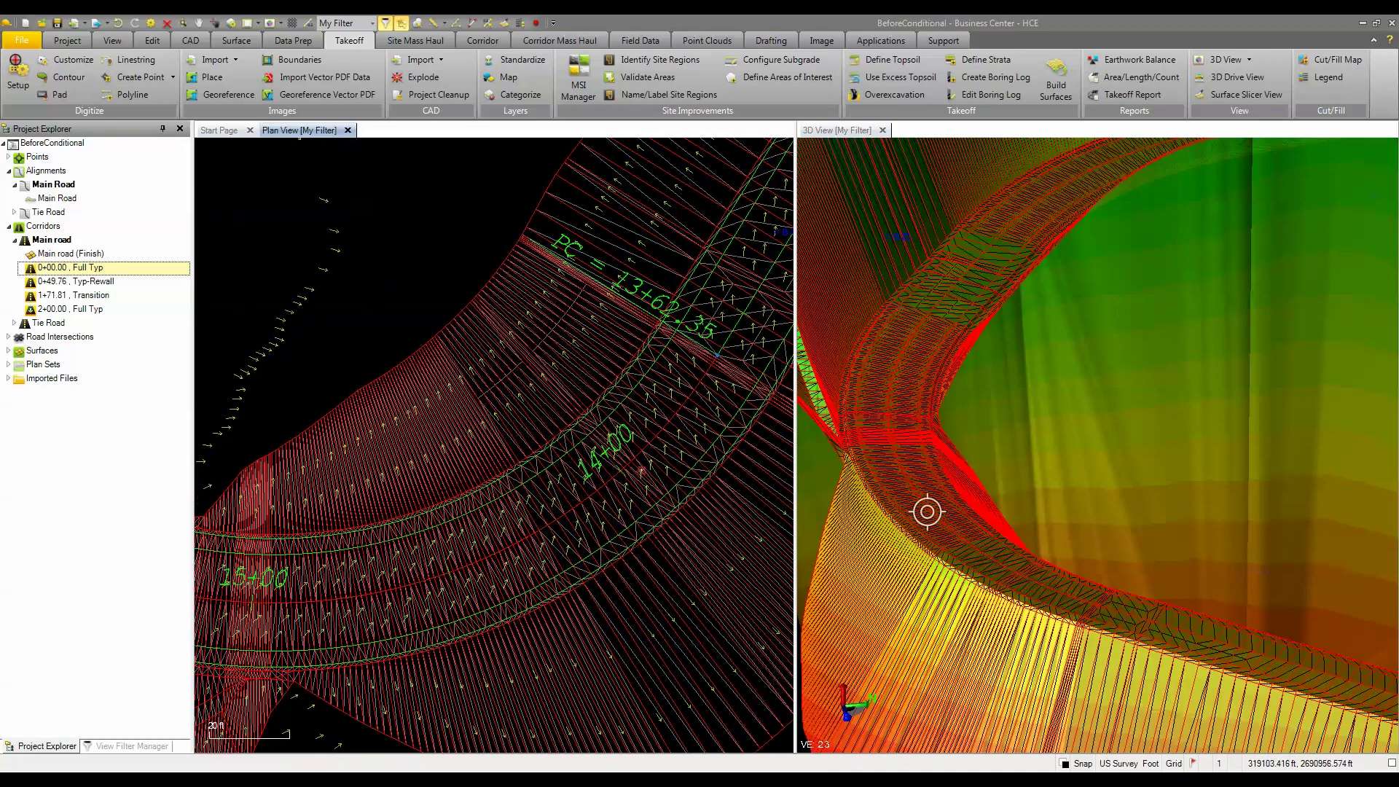
{"action": "middle_click_drag", "start_coordinate": [641, 469], "coordinate": [669, 399]}
{"action": "scroll", "coordinate": [581, 435], "scroll_direction": "down", "scroll_amount": 1}
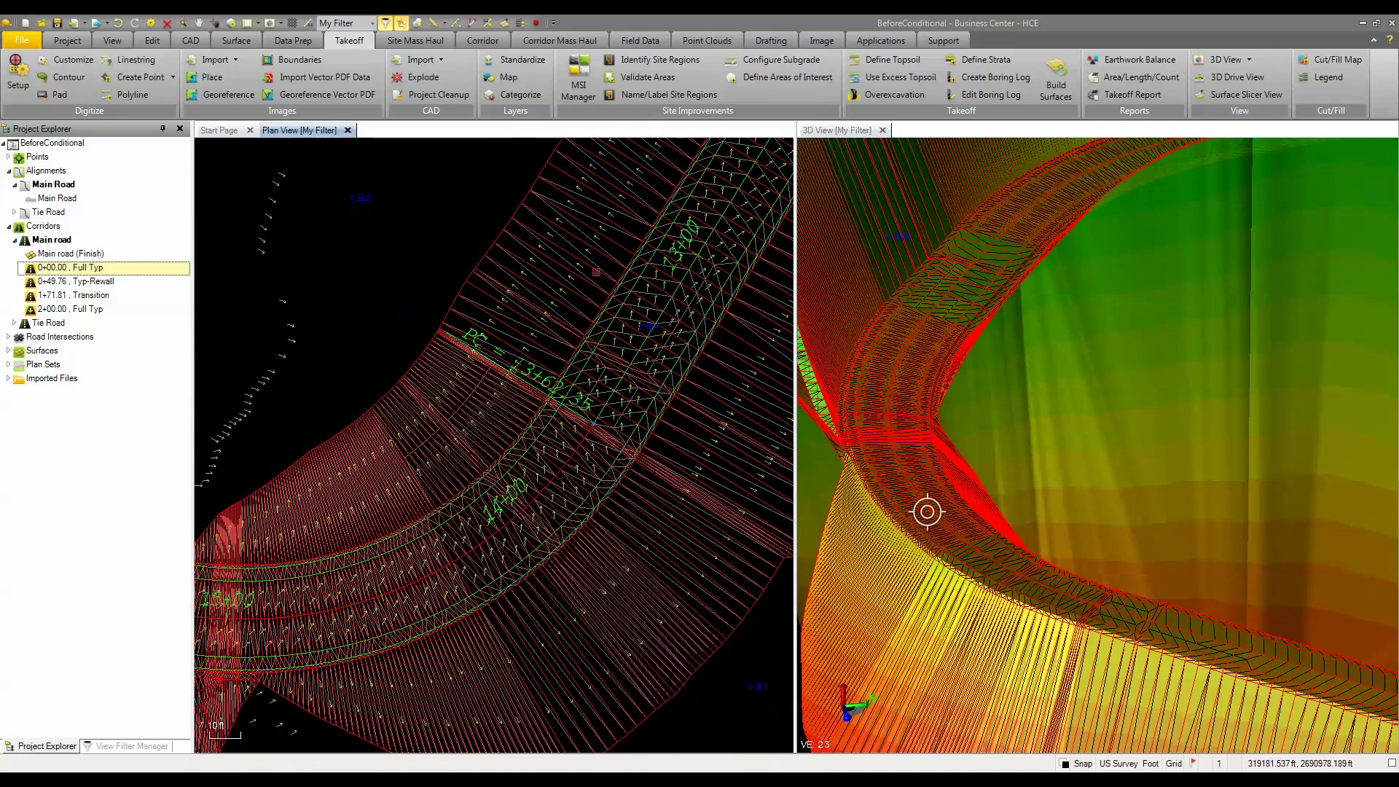
{"action": "scroll", "coordinate": [581, 434], "scroll_direction": "down", "scroll_amount": 1}
{"action": "scroll", "coordinate": [581, 434], "scroll_direction": "down", "scroll_amount": 1}
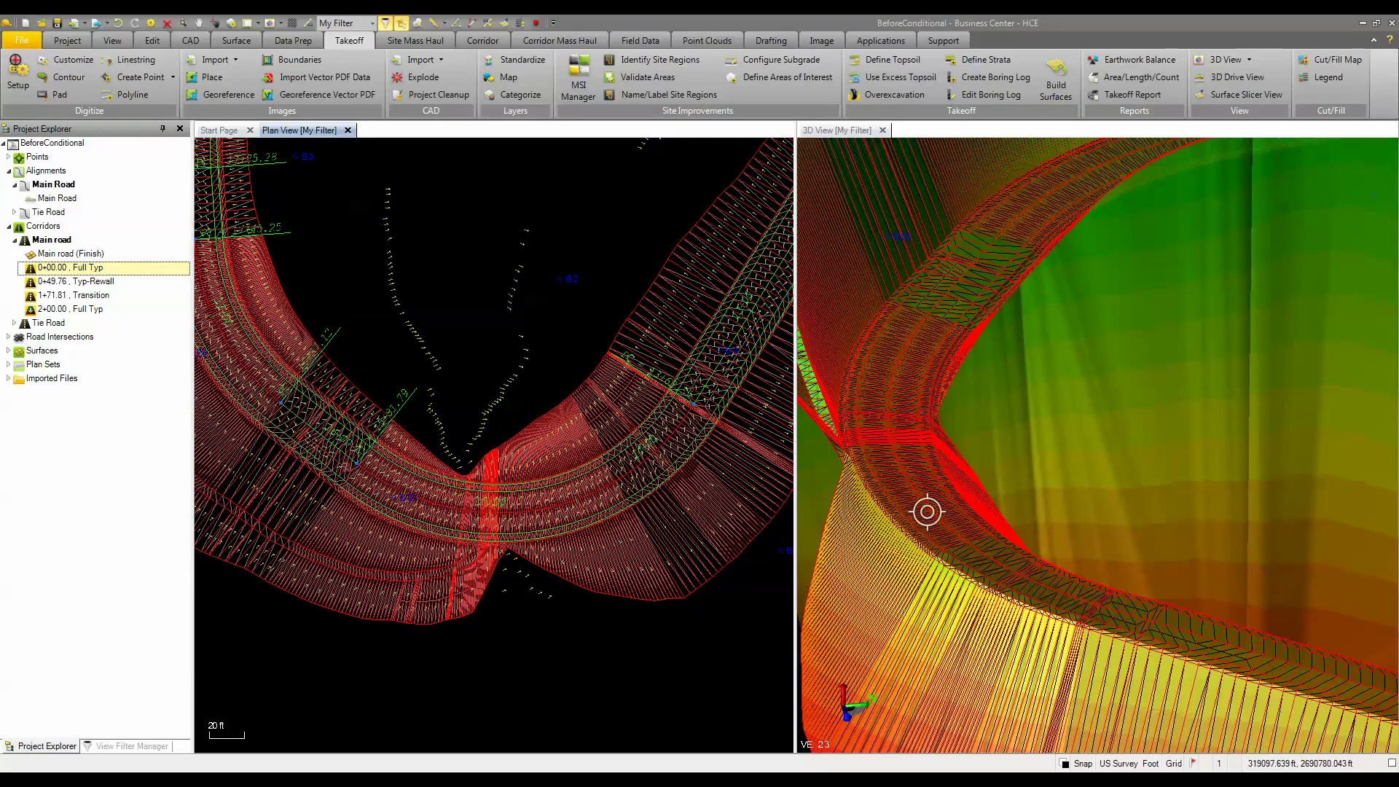
{"action": "scroll", "coordinate": [355, 452], "scroll_direction": "down", "scroll_amount": 1}
{"action": "middle_click_drag", "start_coordinate": [461, 456], "coordinate": [527, 563]}
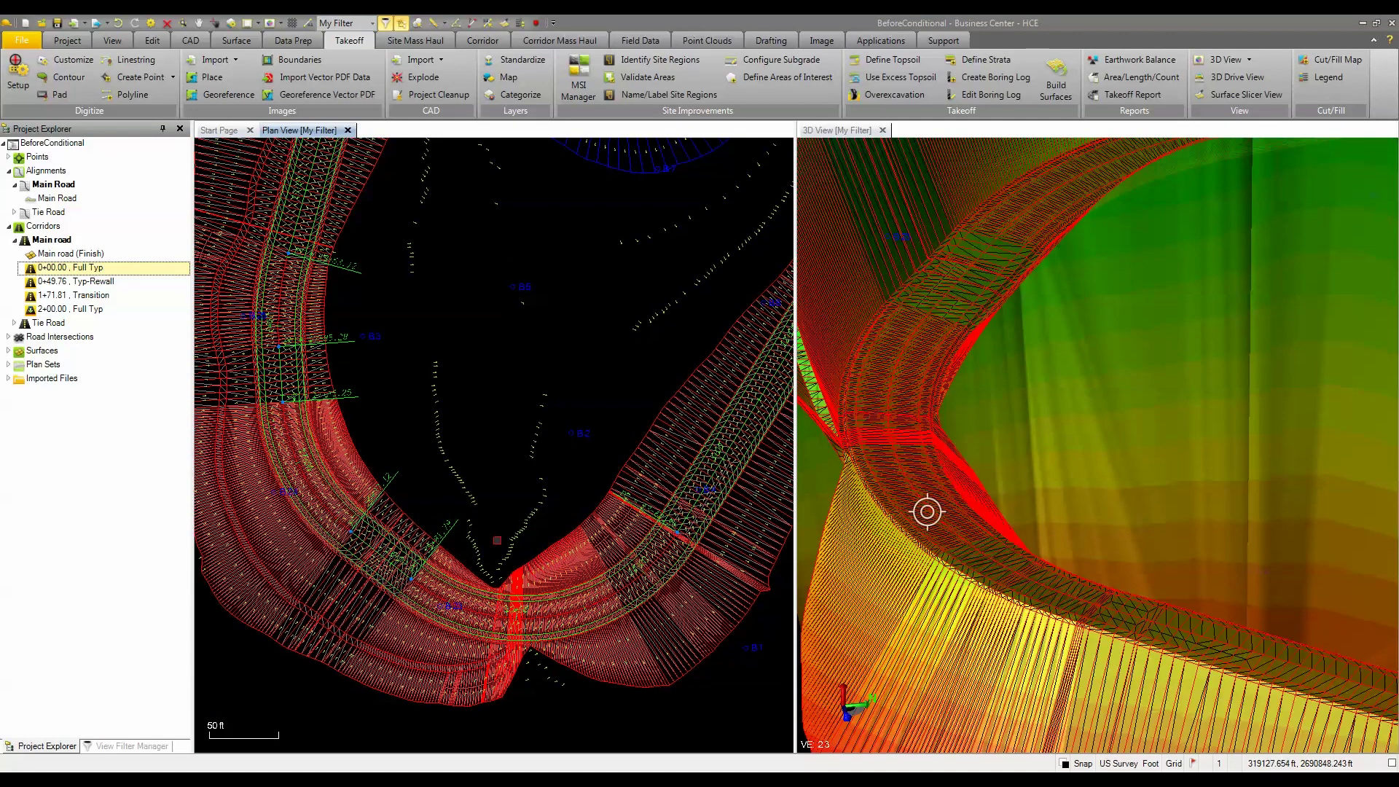